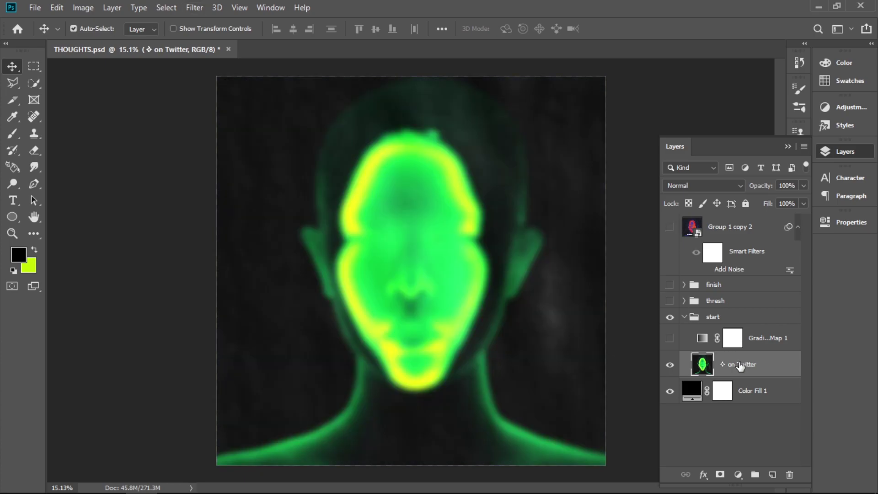
pyautogui.click(194, 7)
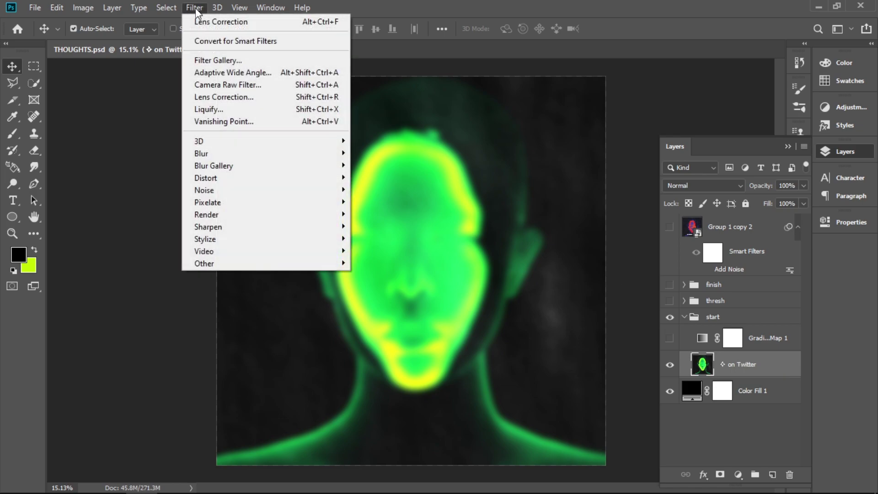
pyautogui.moveTo(228, 151)
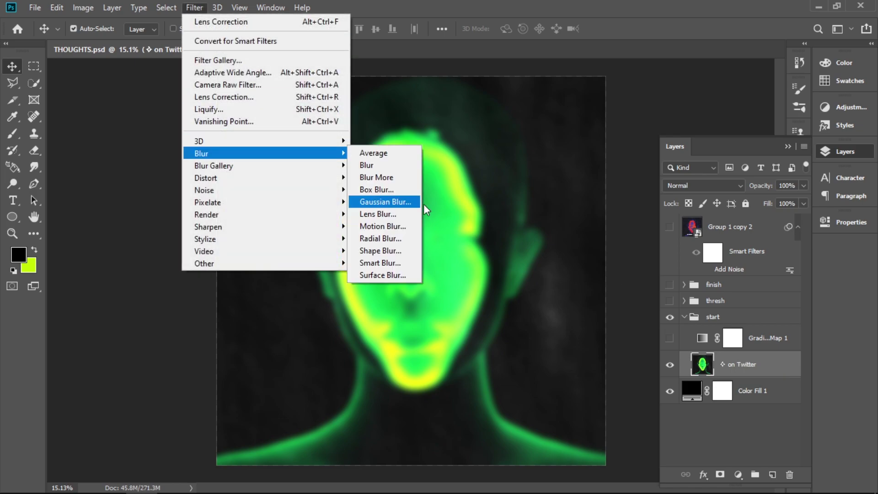
pyautogui.click(716, 354)
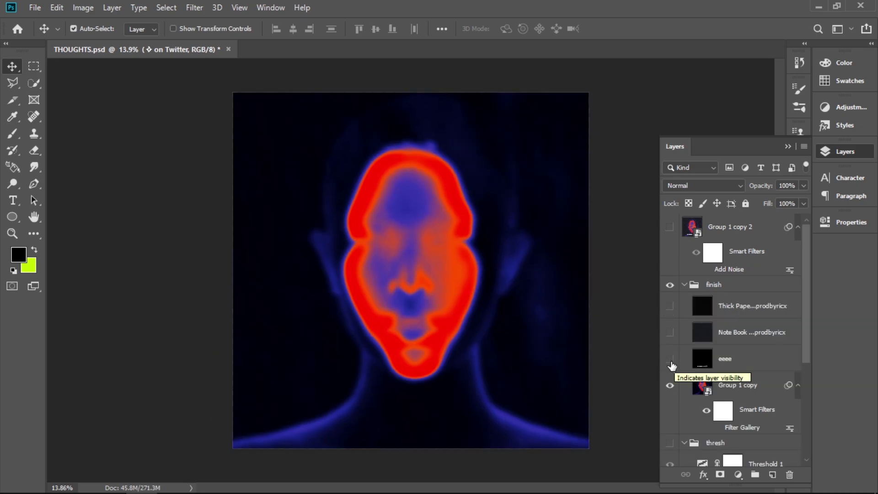
# Show the eeee text layer, the two paper texture layers and the Group 1 copy 2 layer with its Add Noise filter
pyautogui.click(670, 359)
pyautogui.scroll(2, 382, 419)
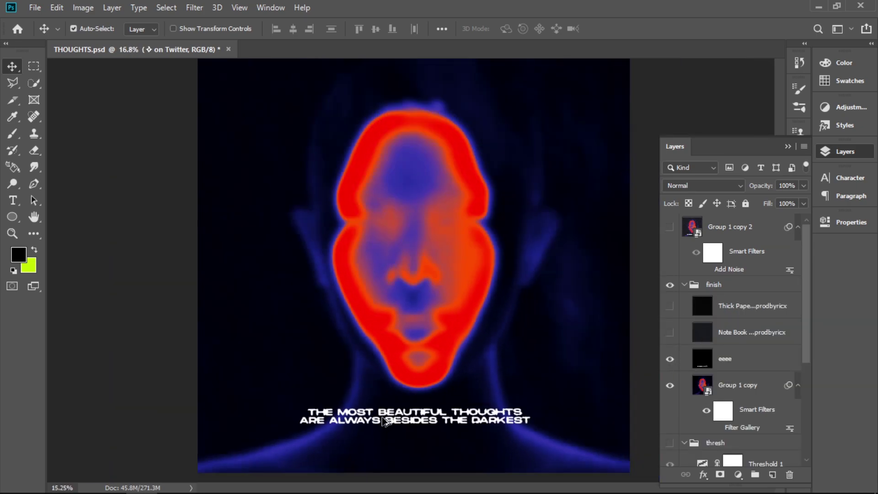
pyautogui.scroll(-1, 382, 418)
pyautogui.moveTo(677, 307); pyautogui.dragTo(671, 333)
pyautogui.click(670, 227)
pyautogui.click(706, 269)
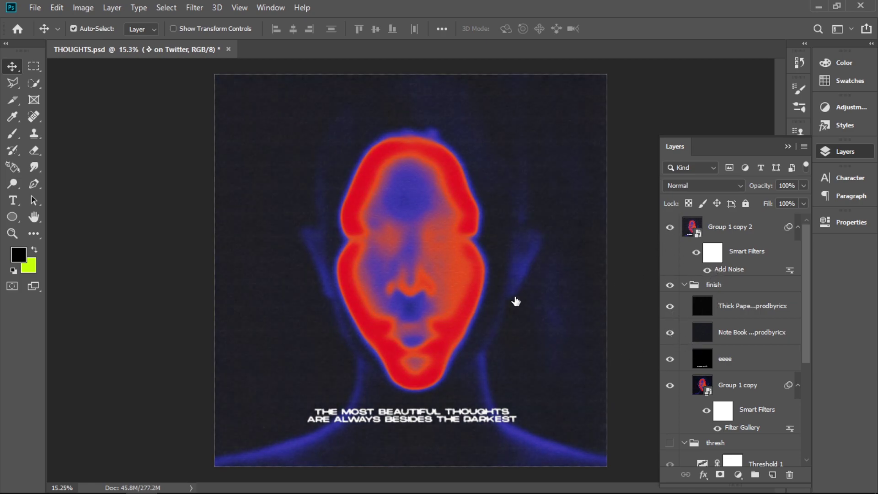
pyautogui.scroll(-1, 415, 292)
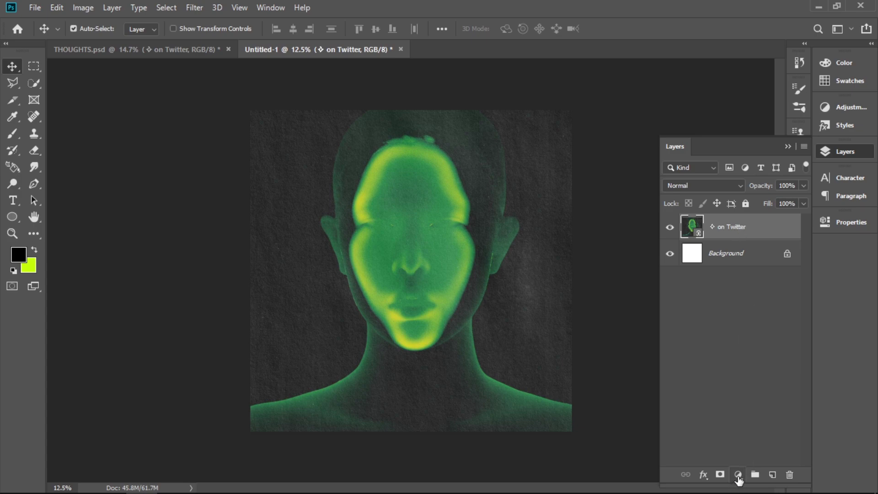
# Apply a Gaussian Blur with a 25-pixel radius to the on Twitter portrait layer
pyautogui.click(194, 8)
pyautogui.moveTo(320, 155)
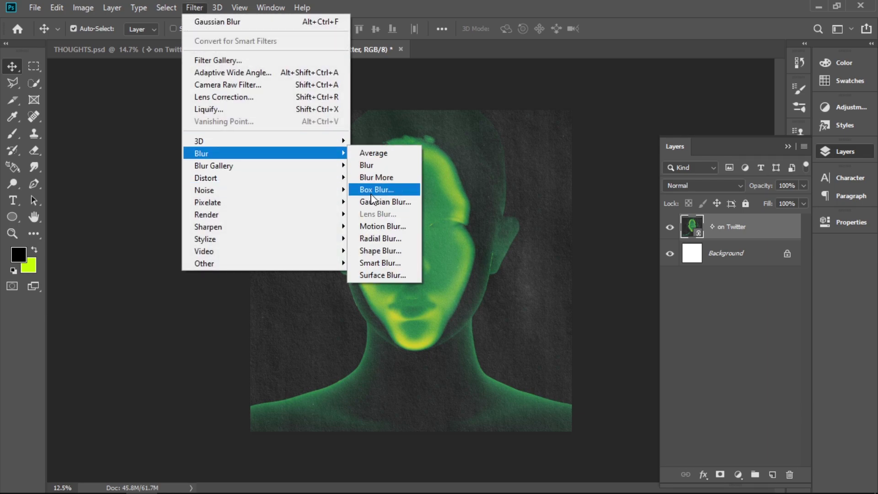
pyautogui.click(384, 201)
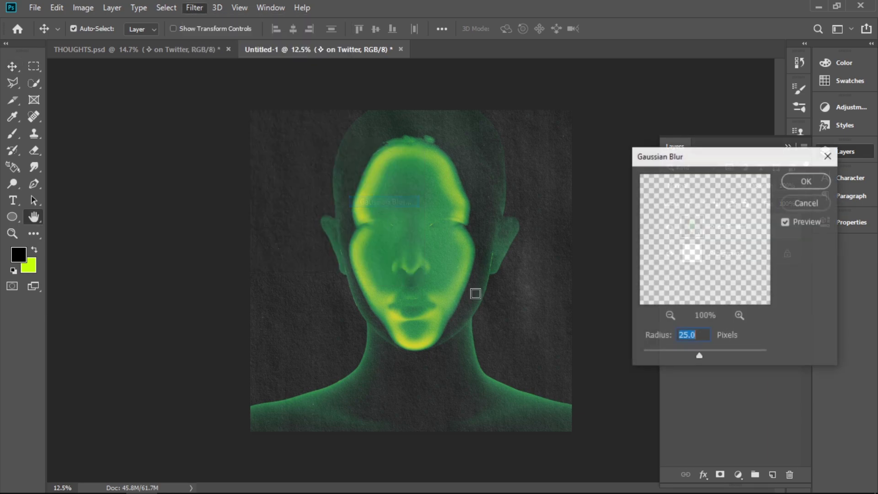
pyautogui.click(818, 186)
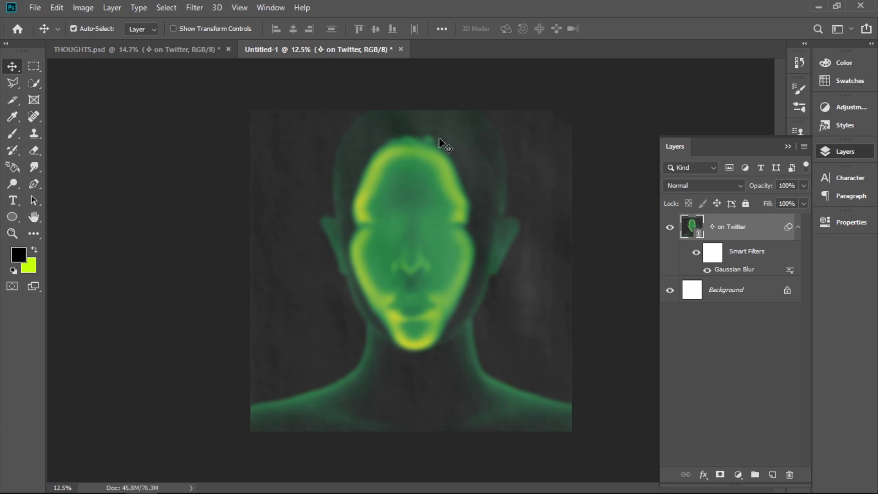
# Free-transform the blurred portrait slightly larger so its soft edges extend past the canvas sides
pyautogui.scroll(5, 243, 238)
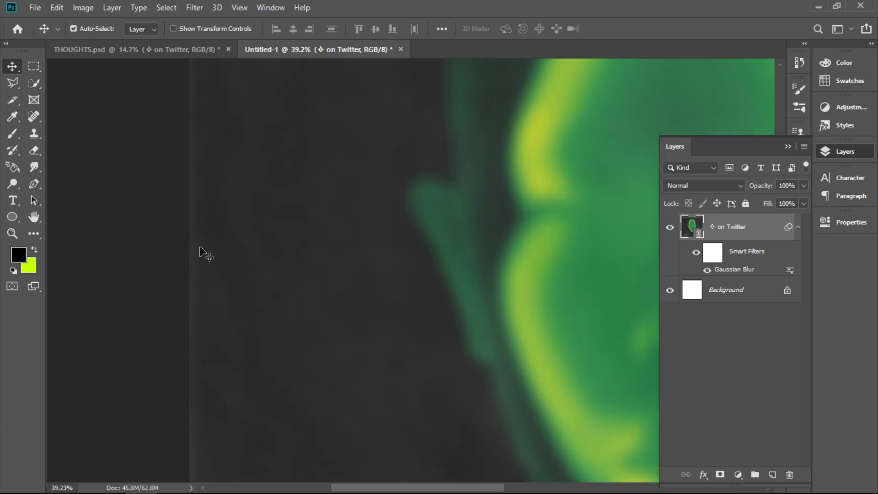
pyautogui.scroll(-5, 207, 262)
pyautogui.scroll(-1, 207, 261)
pyautogui.hotkey('ctrl', 't')
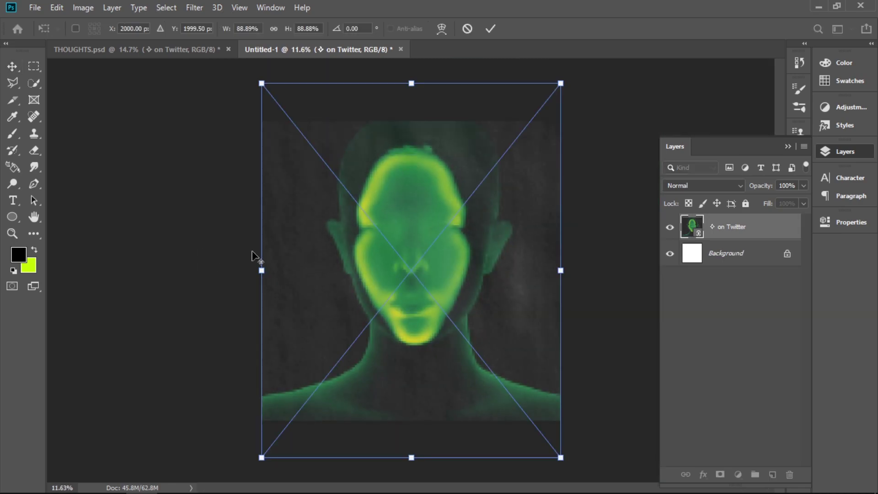
pyautogui.moveTo(260, 271); pyautogui.dragTo(257, 277)
pyautogui.press('Return')
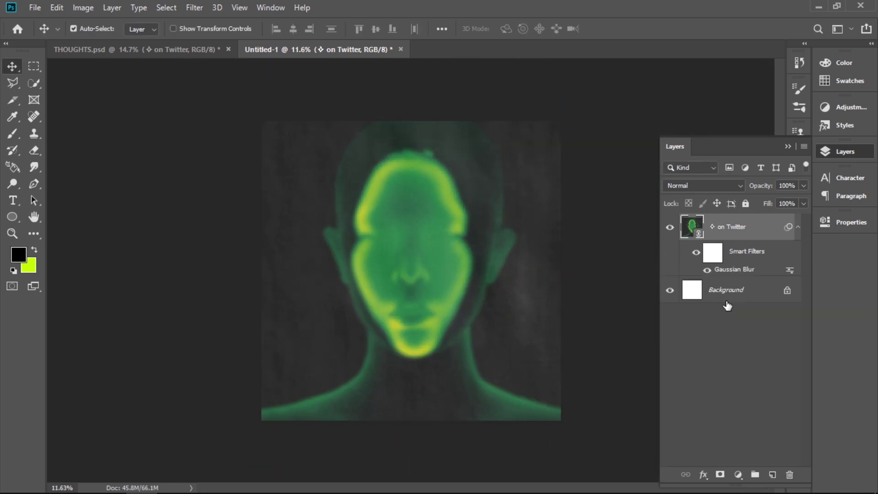
# Add a Gradient Map adjustment layer above the portrait and place a new colour stop at 67% in its gradient
pyautogui.click(739, 476)
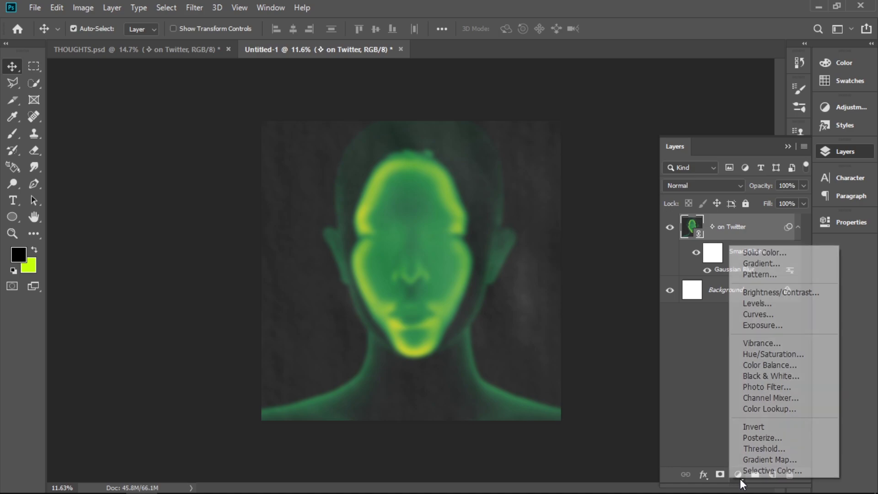
pyautogui.click(751, 460)
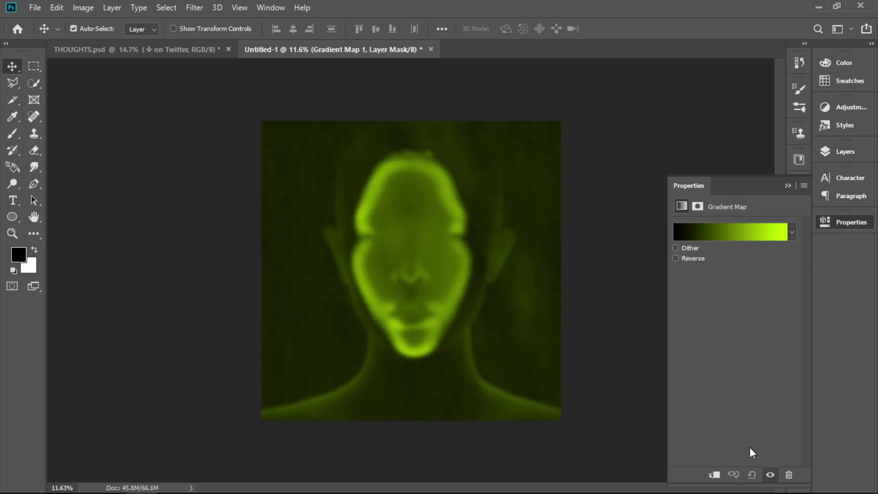
pyautogui.click(731, 229)
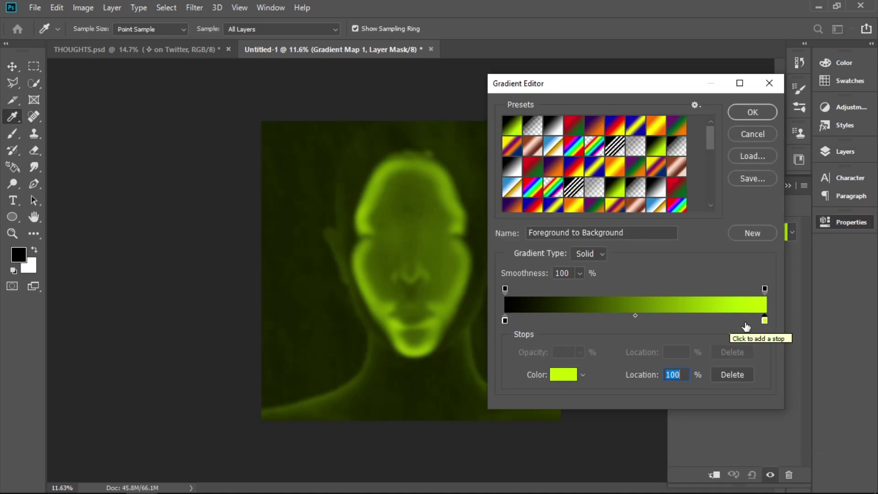
pyautogui.click(680, 324)
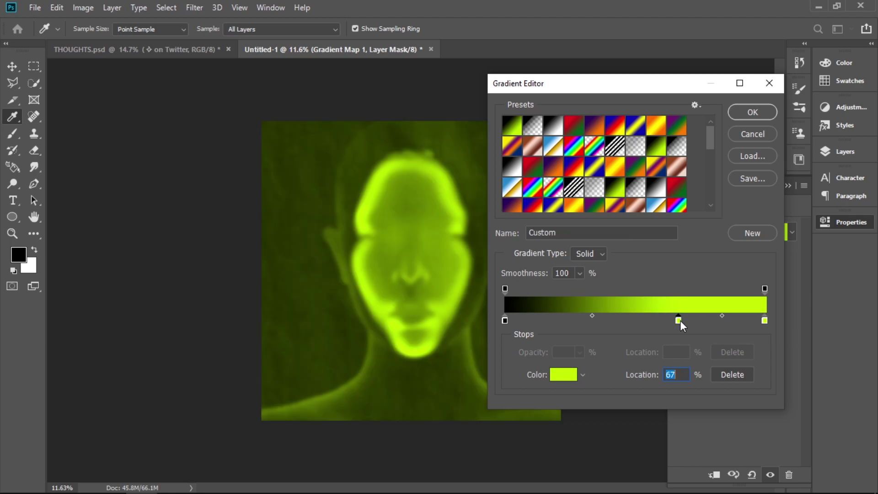
pyautogui.doubleClick(680, 320)
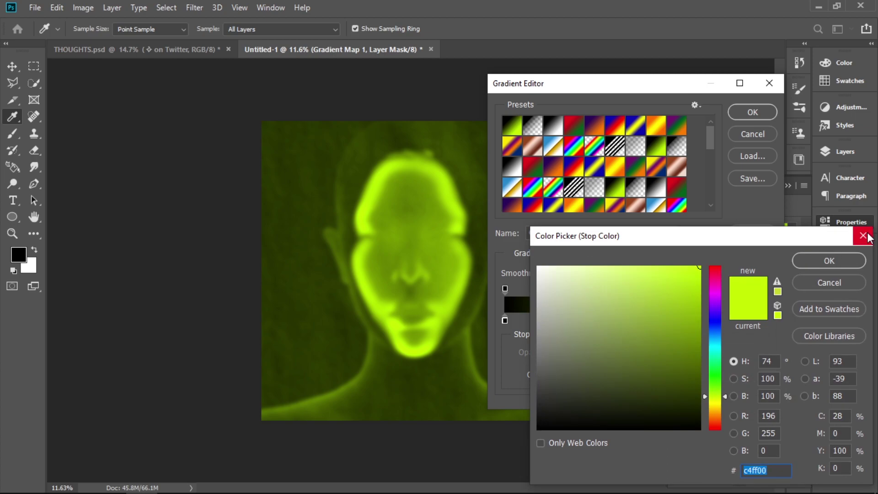
pyautogui.click(863, 235)
# Recolour the 67% stop and the end stop of the gradient from lime to red tones
pyautogui.doubleClick(677, 320)
pyautogui.click(715, 424)
pyautogui.click(829, 260)
pyautogui.doubleClick(765, 320)
pyautogui.click(716, 426)
pyautogui.click(829, 260)
# Reposition the red stops along the gradient and recolour the middle one orange
pyautogui.moveTo(764, 320); pyautogui.dragTo(657, 320)
pyautogui.moveTo(677, 321); pyautogui.dragTo(715, 321)
pyautogui.doubleClick(678, 324)
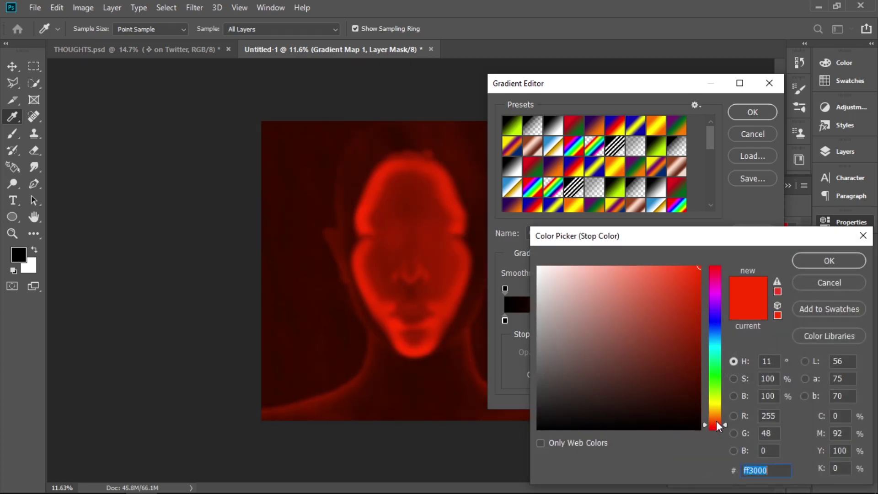
pyautogui.click(717, 422)
pyautogui.click(829, 260)
# Add a stop below the orange one and set its colour to dark blue 000ca4
pyautogui.doubleClick(617, 321)
pyautogui.click(715, 322)
pyautogui.click(700, 324)
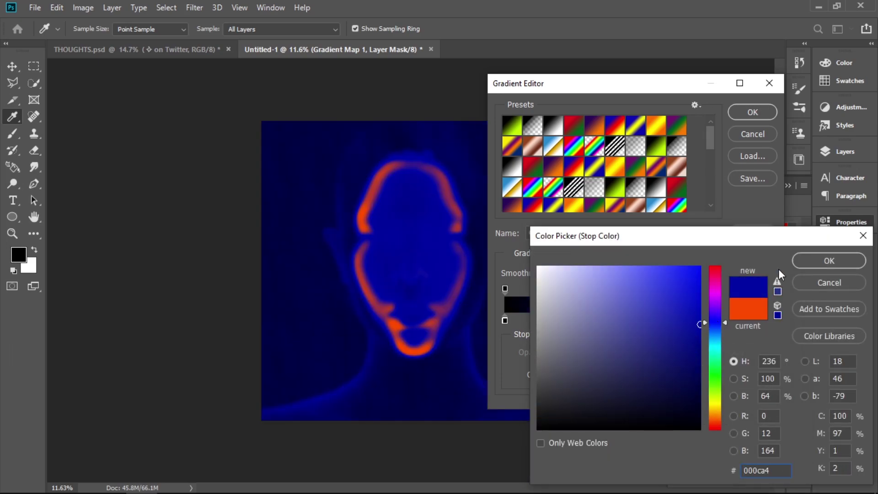
pyautogui.click(829, 260)
# Add a near-black stop between the black start and the blue stop of the gradient
pyautogui.click(544, 320)
pyautogui.doubleClick(544, 320)
pyautogui.click(684, 416)
pyautogui.click(829, 260)
# Slide the near-black, blue, orange and red stops along the gradient so the face outline turns orange-red and the darker areas blue
pyautogui.moveTo(678, 320); pyautogui.dragTo(648, 321)
pyautogui.moveTo(716, 320); pyautogui.dragTo(679, 321)
pyautogui.moveTo(618, 320); pyautogui.dragTo(589, 320)
pyautogui.moveTo(648, 320)
pyautogui.mouseDown()
pyautogui.moveTo(630, 320)
pyautogui.moveTo(651, 321)
pyautogui.mouseUp()
pyautogui.moveTo(629, 321); pyautogui.dragTo(611, 324)
pyautogui.moveTo(650, 321); pyautogui.dragTo(620, 322)
pyautogui.moveTo(589, 321); pyautogui.dragTo(599, 321)
pyautogui.moveTo(544, 321)
pyautogui.mouseDown()
pyautogui.moveTo(570, 326)
pyautogui.moveTo(555, 324)
pyautogui.mouseUp()
pyautogui.moveTo(764, 321); pyautogui.dragTo(714, 322)
pyautogui.moveTo(633, 322); pyautogui.dragTo(654, 323)
# Set the stop following the blue one to orange-red and close the gradient editor
pyautogui.doubleClick(619, 323)
pyautogui.click(715, 424)
pyautogui.click(829, 260)
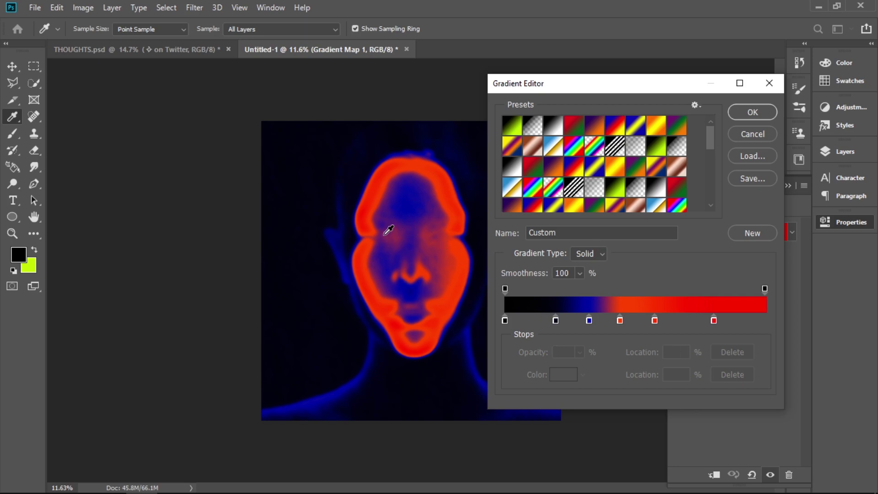
pyautogui.click(754, 134)
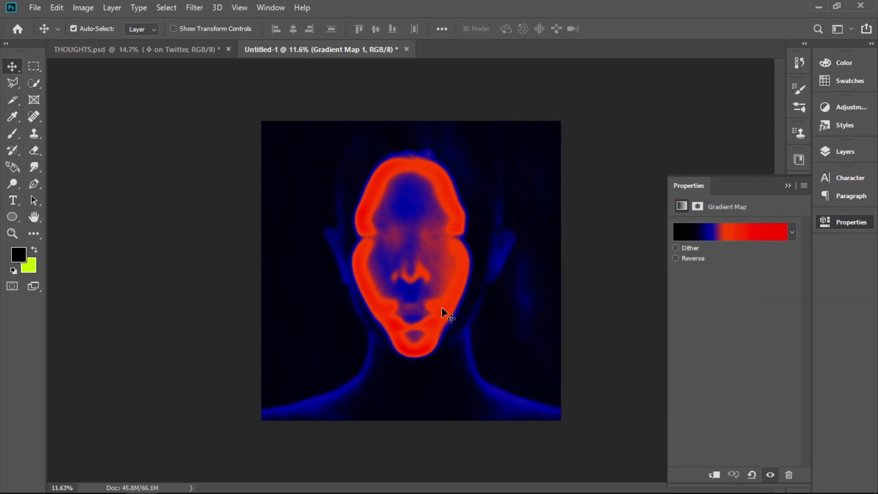
# Examine the gradient stops of the Gradient Map 1 layer in the THOUGHTS.psd document
pyautogui.click(142, 49)
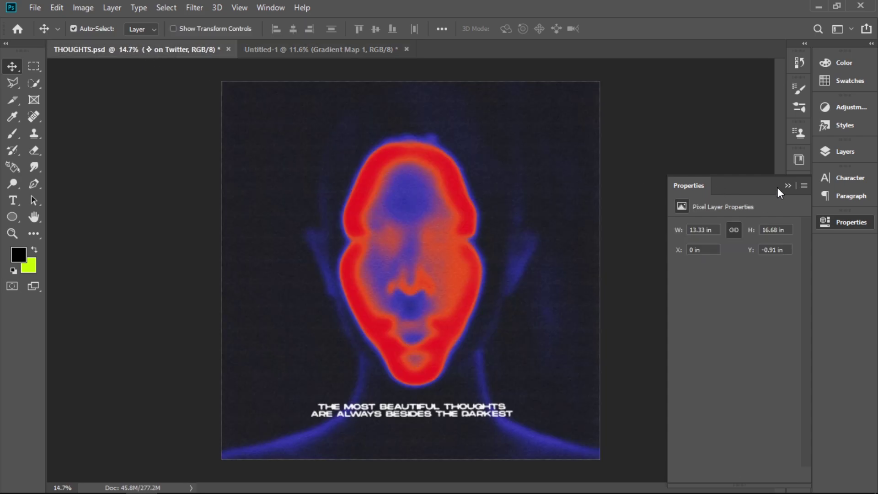
pyautogui.click(844, 150)
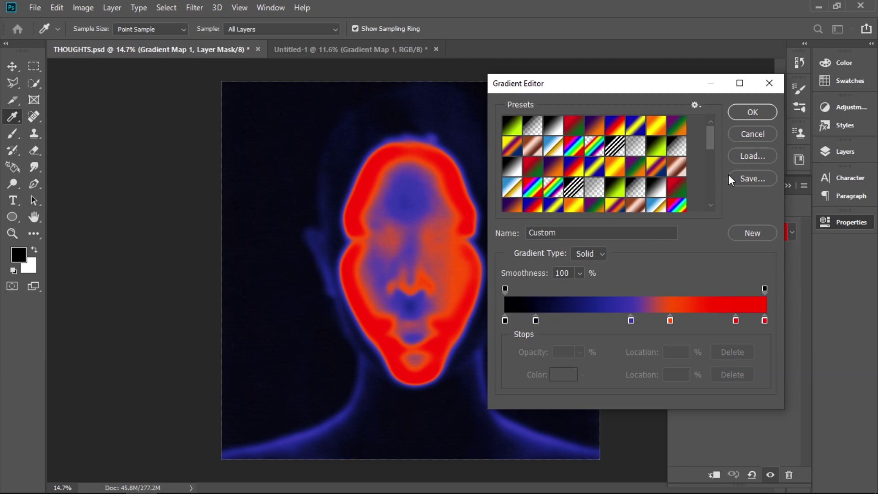
pyautogui.click(753, 134)
pyautogui.press('v')
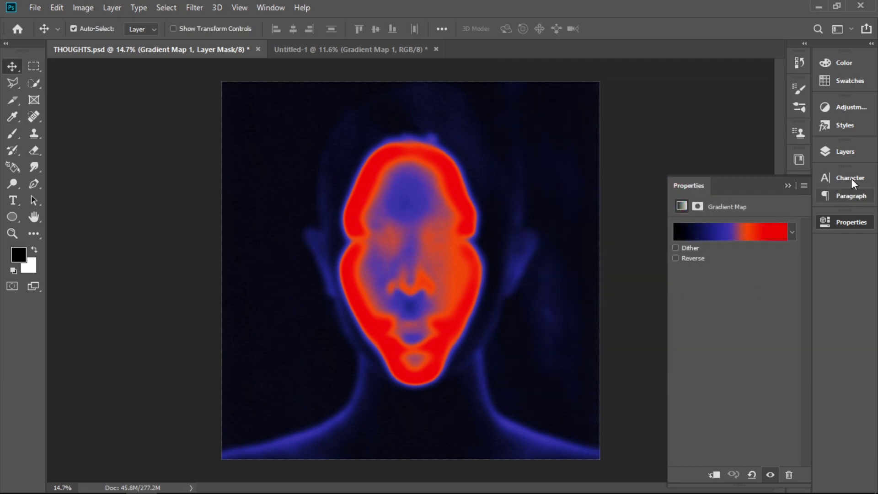
pyautogui.click(846, 151)
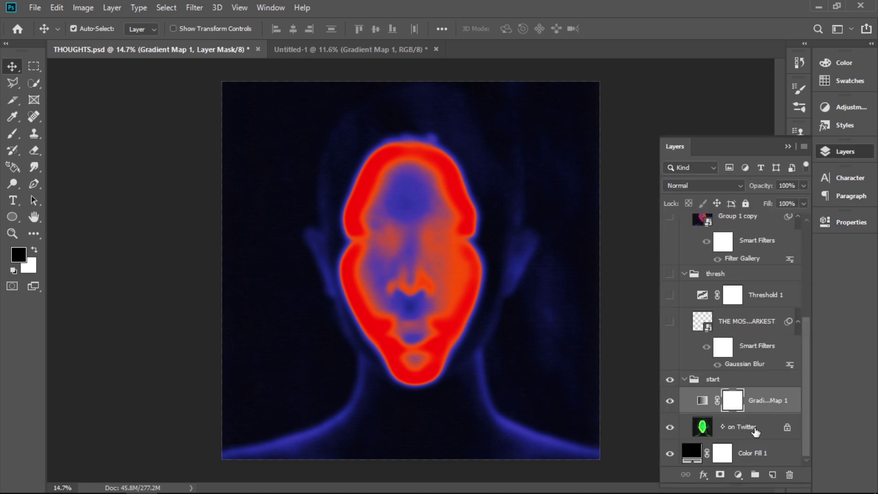
# Try darkening the on Twitter layer with a Curves point at input 38, output 23
pyautogui.click(755, 429)
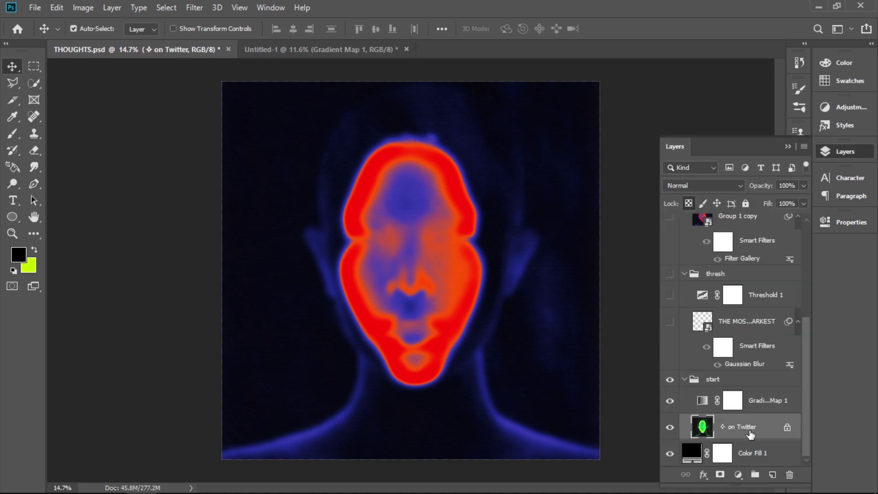
pyautogui.click(82, 8)
pyautogui.moveTo(110, 43)
pyautogui.click(212, 65)
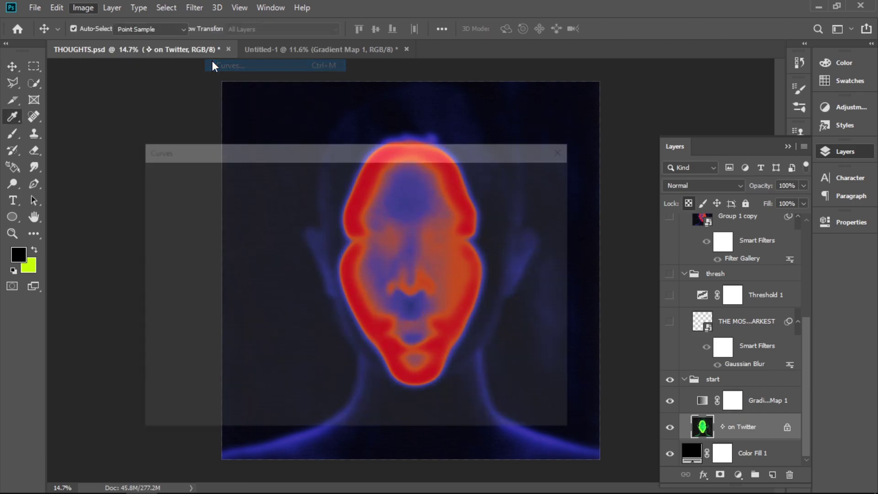
pyautogui.moveTo(211, 146); pyautogui.dragTo(605, 105)
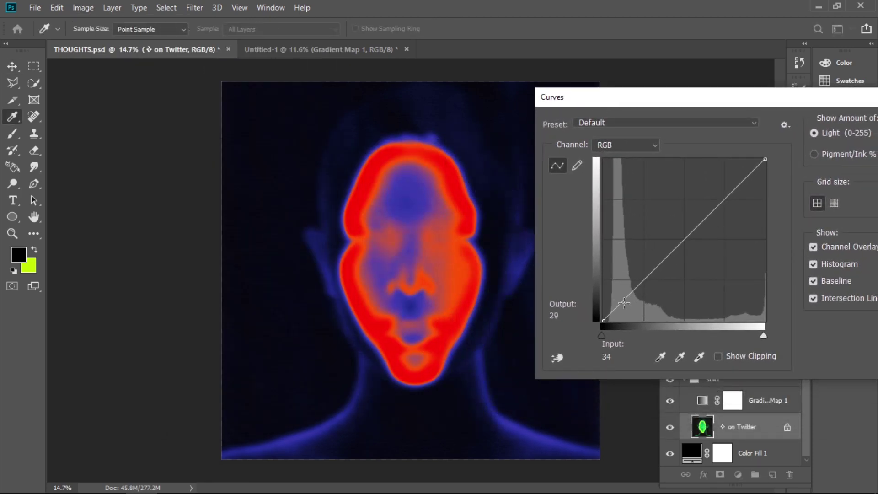
pyautogui.moveTo(623, 306)
pyautogui.mouseDown()
pyautogui.moveTo(618, 312)
pyautogui.moveTo(616, 294)
pyautogui.moveTo(627, 305)
pyautogui.mouseUp()
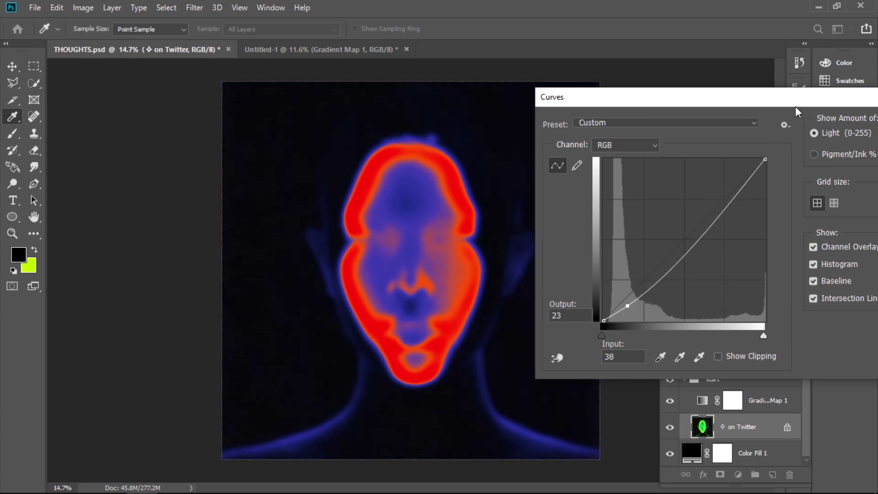
pyautogui.moveTo(796, 108); pyautogui.dragTo(712, 111)
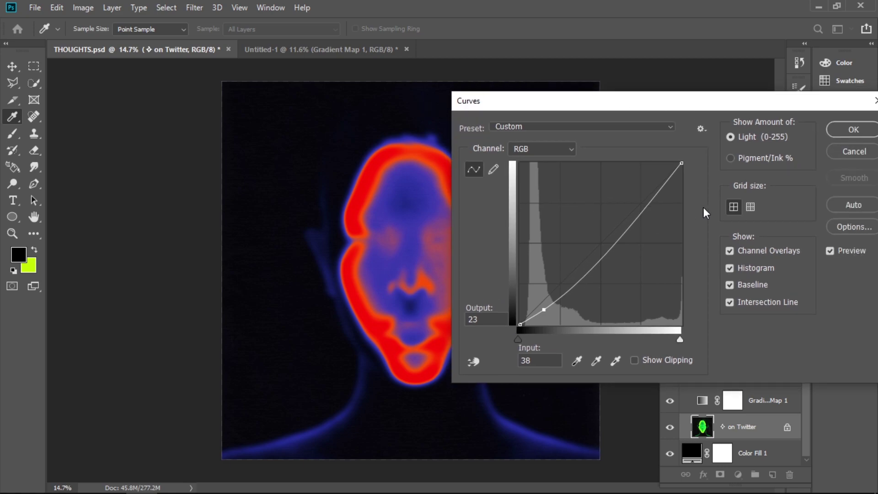
pyautogui.click(854, 151)
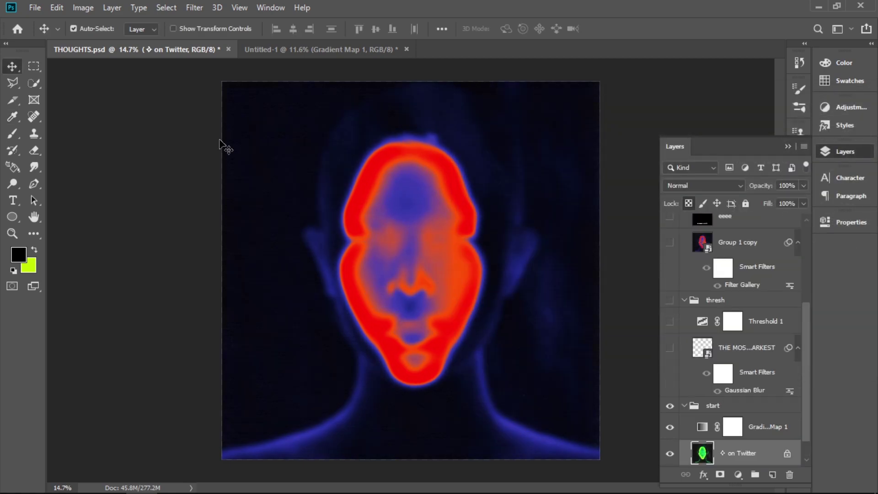
# Return to the Untitled-1 document and group the Gradient Map 1 and on Twitter layers
pyautogui.hotkey('ctrl', 'Tab')
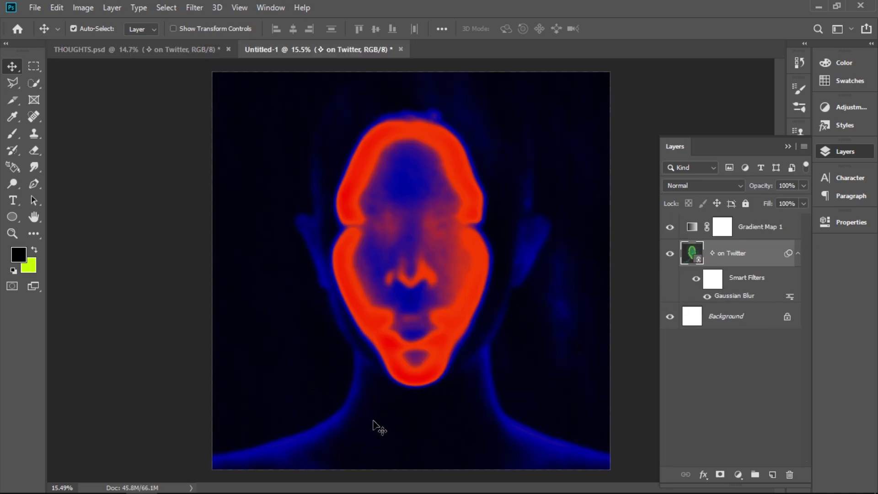
pyautogui.hotkey('ctrl', 'a')
pyautogui.keyDown('ctrl'); pyautogui.click(763, 229); pyautogui.keyUp('ctrl')
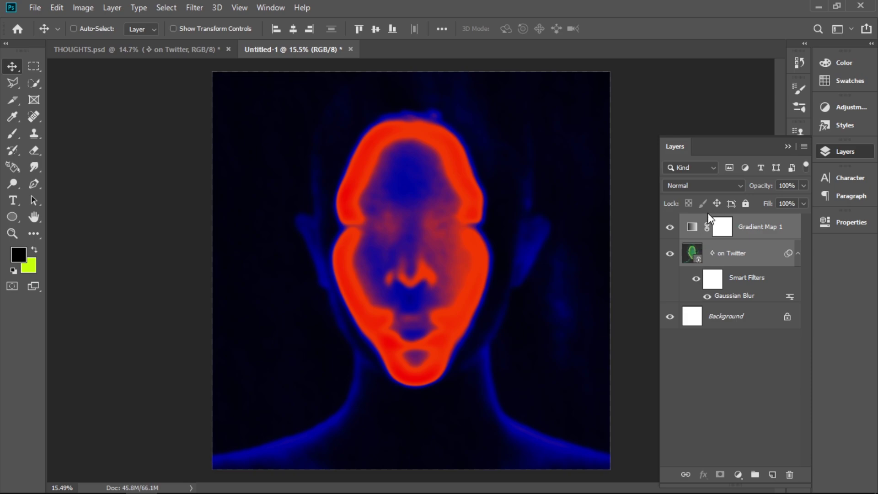
pyautogui.moveTo(698, 238); pyautogui.dragTo(755, 476)
# Duplicate the Group 1 layer group and convert the copy to a Smart Object
pyautogui.moveTo(721, 224); pyautogui.dragTo(718, 216)
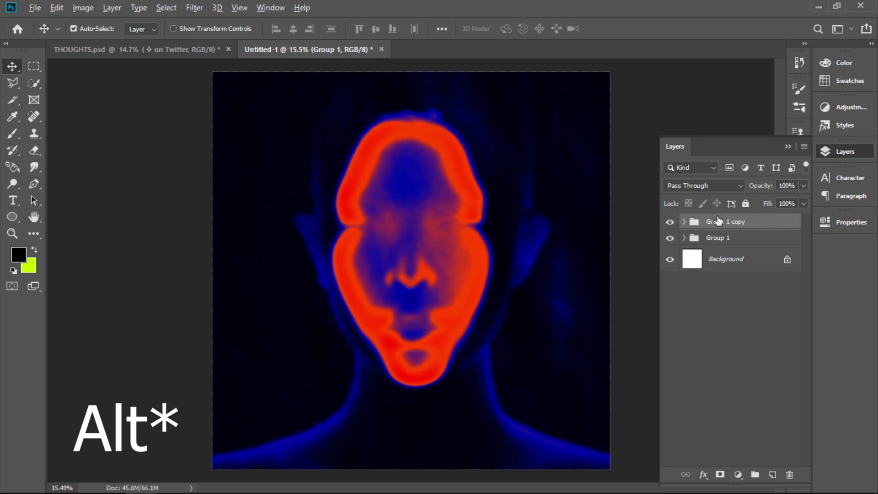
pyautogui.click(804, 147)
pyautogui.click(736, 284)
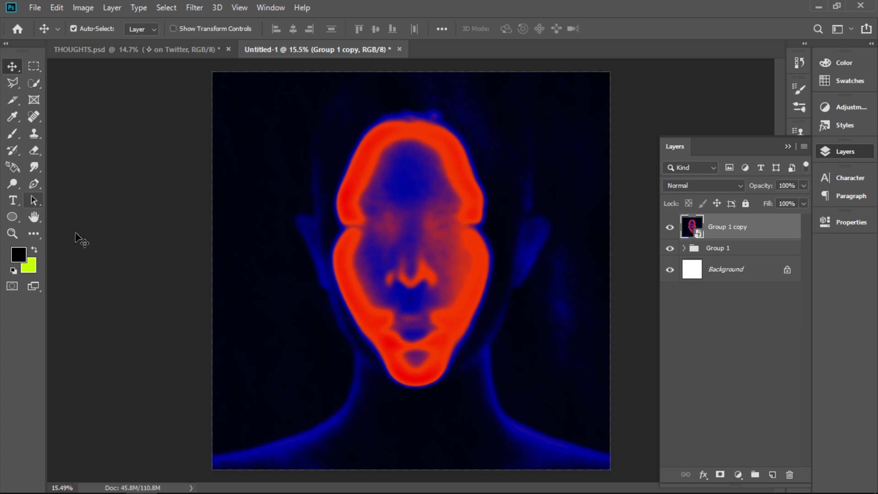
# Add the text "THE MOST BEAUTIFUL THOUGHTS ARE ALWAYS BESIDES THE DARKEST" in the Hermes font on two lines below the chin
pyautogui.click(13, 202)
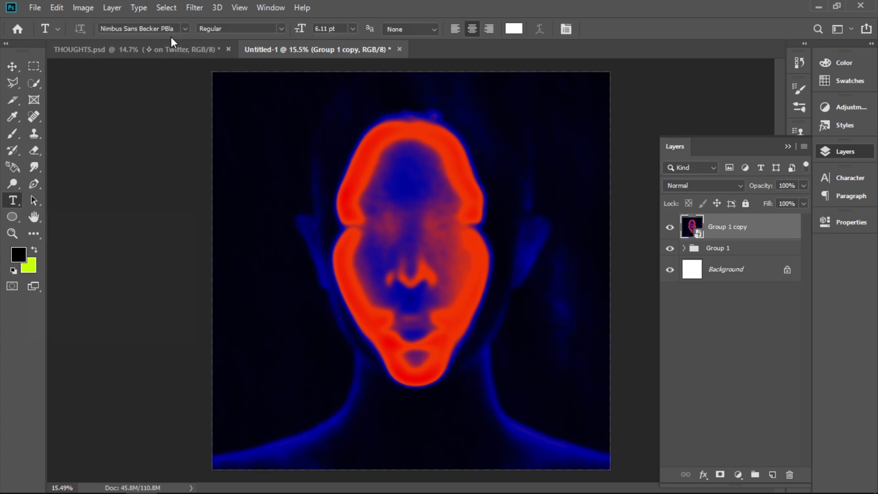
pyautogui.click(185, 29)
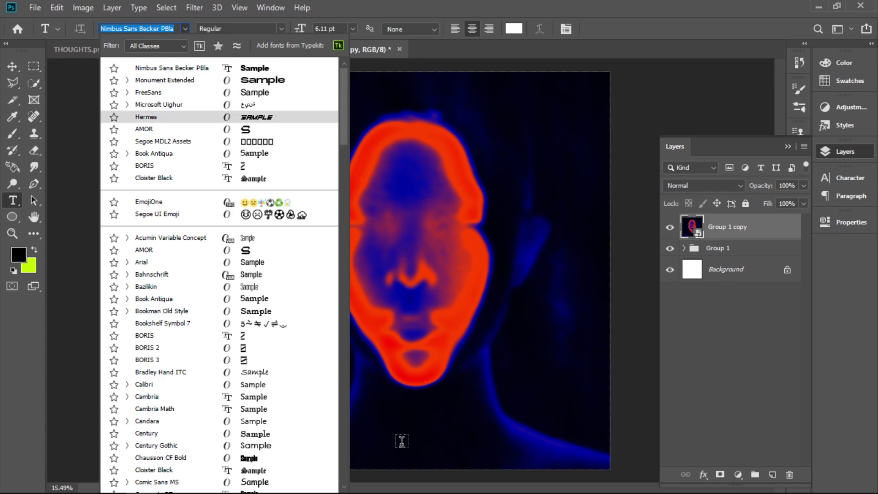
pyautogui.click(375, 421)
pyautogui.click(376, 421)
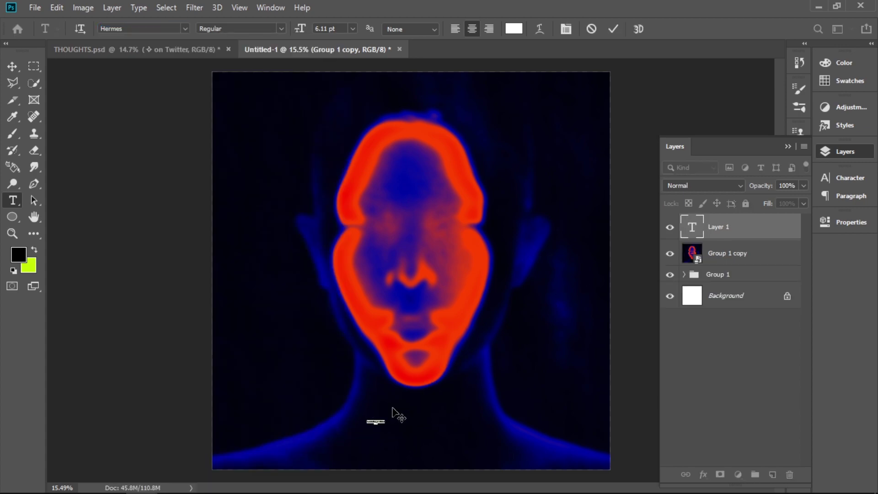
pyautogui.write('NESS')
pyautogui.hotkey('ctrl', 'Return')
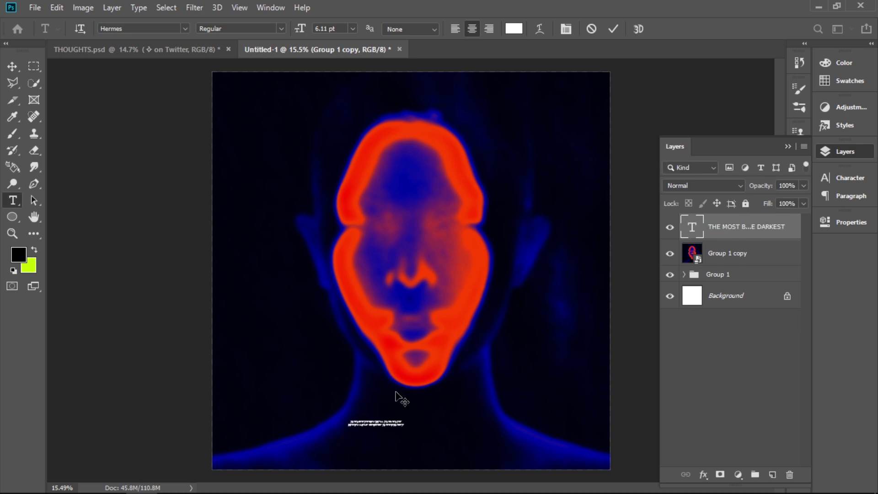
# Enlarge the two-line text and change its font to Monument Extended
pyautogui.hotkey('ctrl', 't')
pyautogui.moveTo(406, 417); pyautogui.dragTo(522, 429)
pyautogui.press('Return')
pyautogui.doubleClick(693, 228)
pyautogui.click(185, 29)
pyautogui.click(234, 81)
pyautogui.hotkey('ctrl', 'Return')
# Resize the two-line text across the neck and center it horizontally on the canvas
pyautogui.hotkey('ctrl', 't')
pyautogui.press('Return')
pyautogui.press('v')
pyautogui.hotkey('ctrl', 'a')
pyautogui.click(298, 30)
pyautogui.hotkey('ctrl', 'd')
pyautogui.hotkey('ctrl', 't')
pyautogui.press('Return')
pyautogui.scroll(4, 408, 428)
pyautogui.scroll(-4, 408, 429)
pyautogui.hotkey('ctrl', 't')
pyautogui.moveTo(308, 408); pyautogui.dragTo(317, 411)
pyautogui.press('Return')
# Hide Group 1 and Group 1 copy, and add a black 000000 Solid Color fill layer above the Background
pyautogui.click(742, 297)
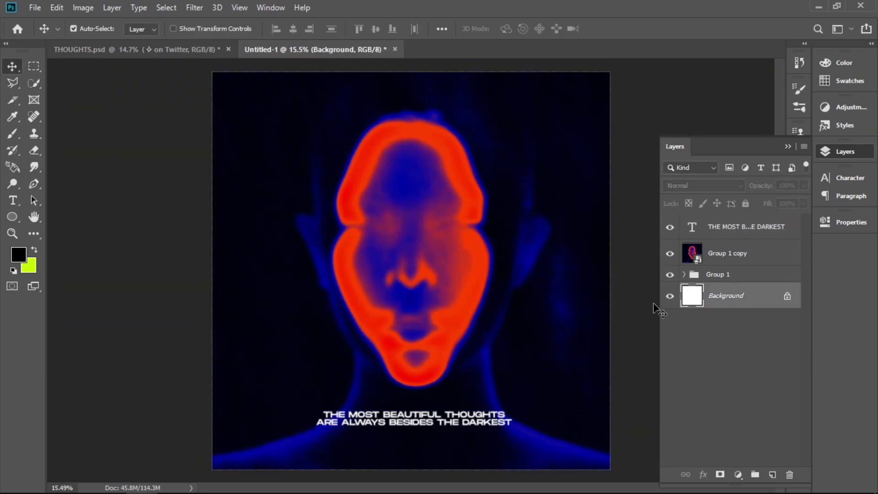
pyautogui.keyDown('ctrl'); pyautogui.click(412, 430); pyautogui.keyUp('ctrl')
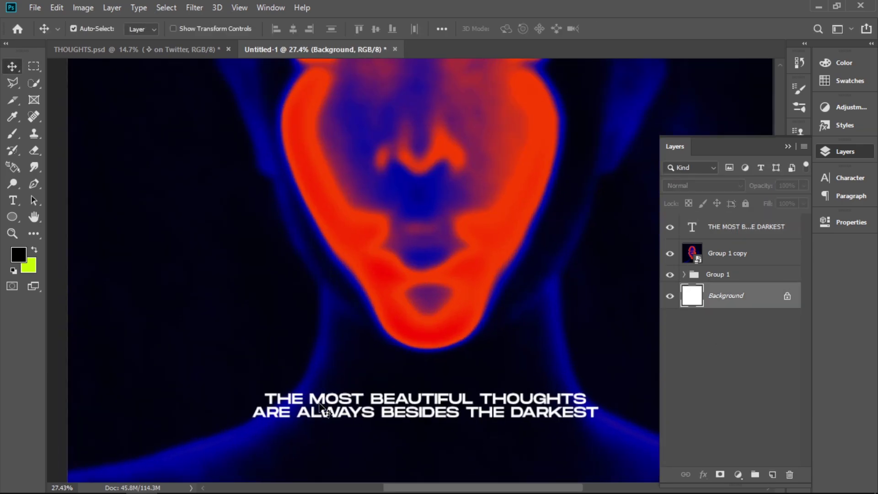
pyautogui.click(670, 275)
pyautogui.click(670, 253)
pyautogui.click(738, 475)
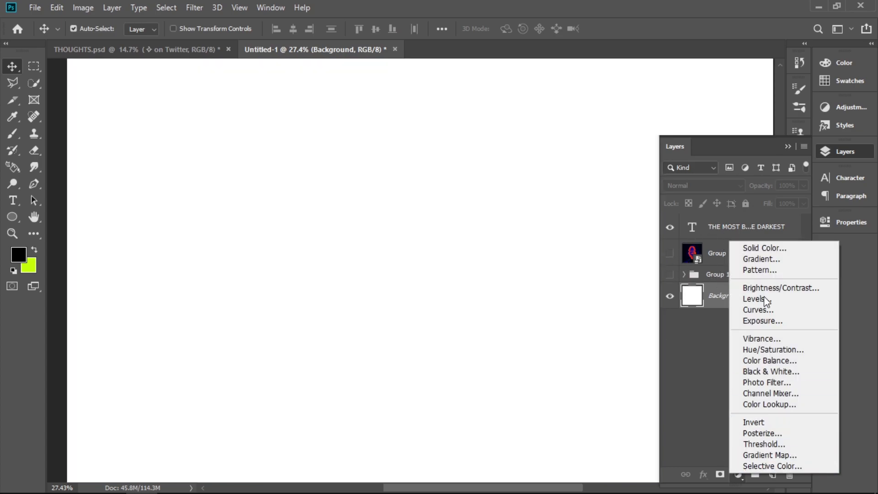
pyautogui.click(764, 248)
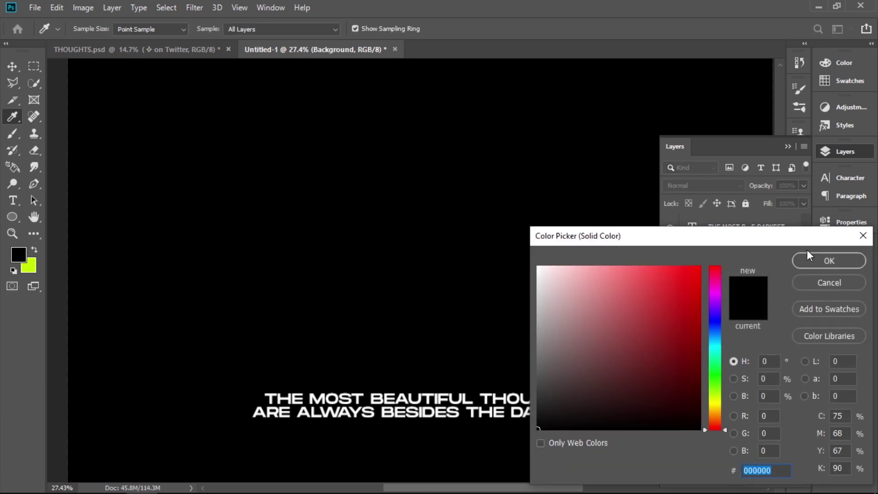
pyautogui.click(813, 259)
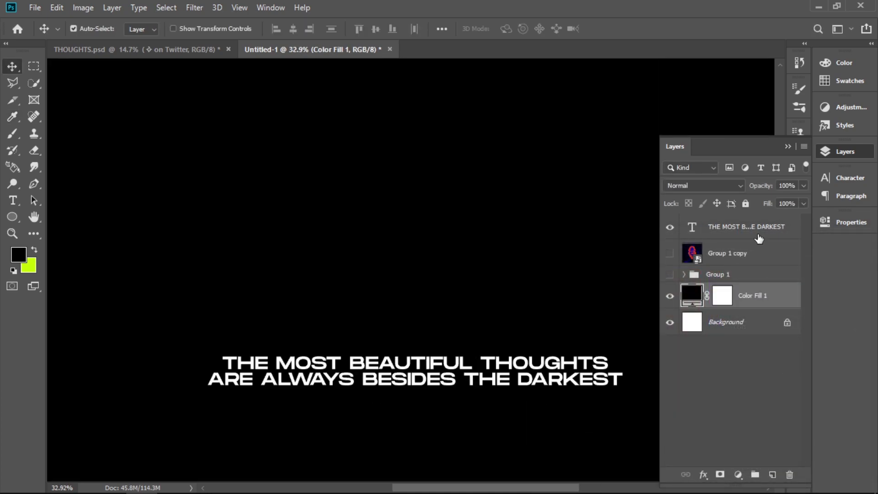
# Convert the text layer to a Smart Object and apply a Gaussian Blur with a radius of 5 pixels
pyautogui.click(197, 6)
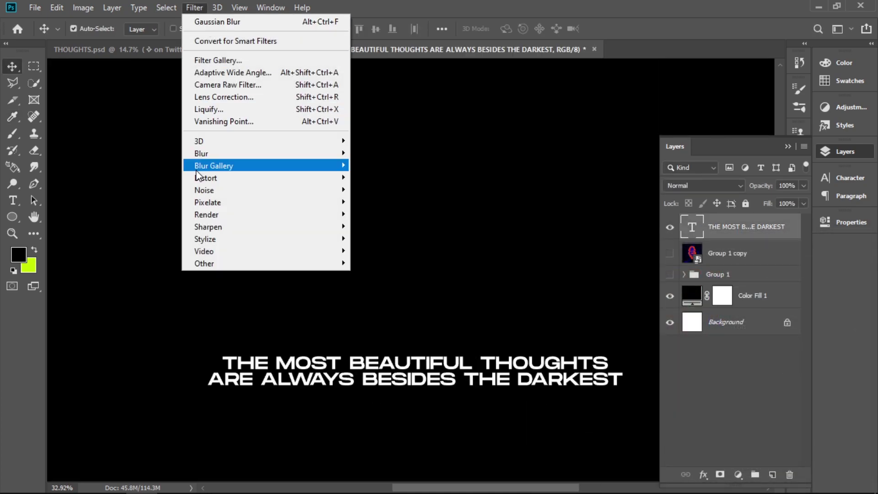
pyautogui.moveTo(214, 154)
pyautogui.click(381, 199)
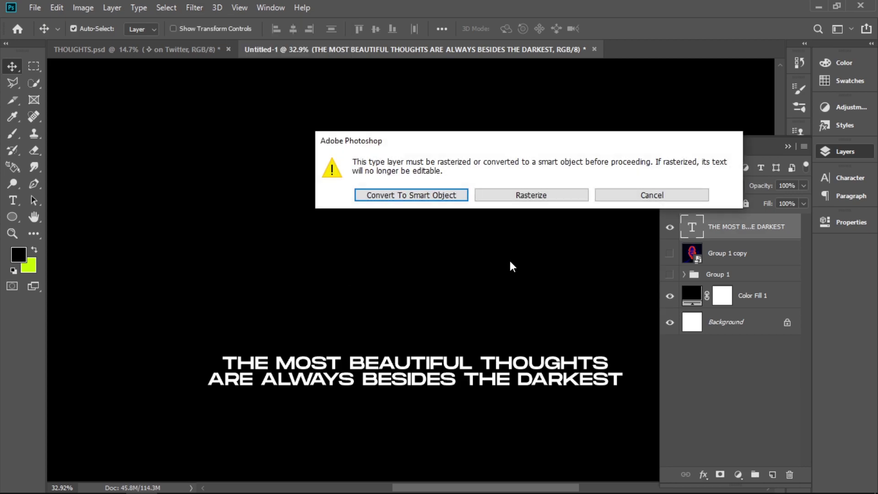
pyautogui.click(443, 196)
pyautogui.write('5')
pyautogui.click(808, 182)
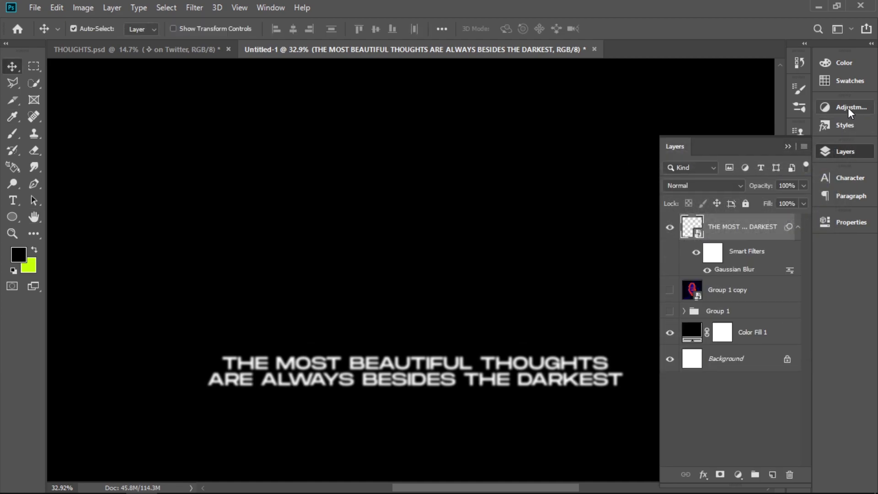
# Add a Threshold adjustment layer above the text, lower its level slightly and reselect the text layer
pyautogui.click(848, 108)
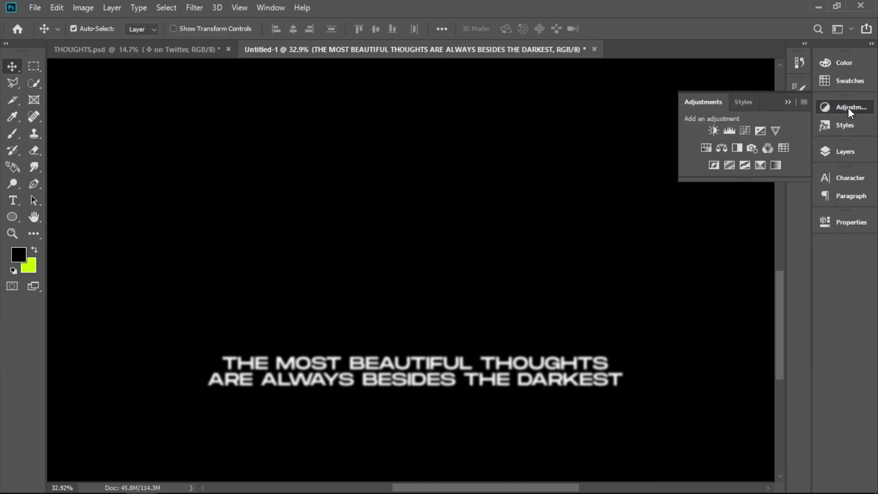
pyautogui.click(745, 164)
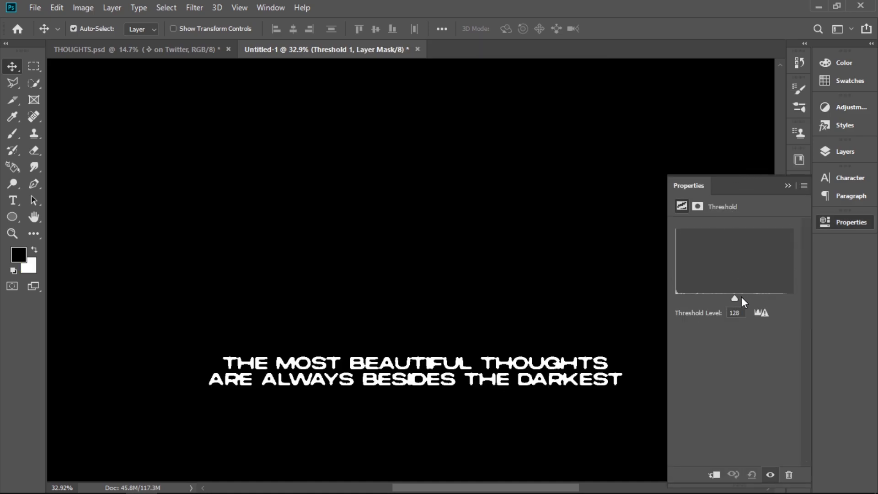
pyautogui.moveTo(734, 298)
pyautogui.mouseDown()
pyautogui.moveTo(687, 299)
pyautogui.moveTo(748, 303)
pyautogui.moveTo(724, 306)
pyautogui.mouseUp()
pyautogui.click(845, 151)
pyautogui.click(747, 257)
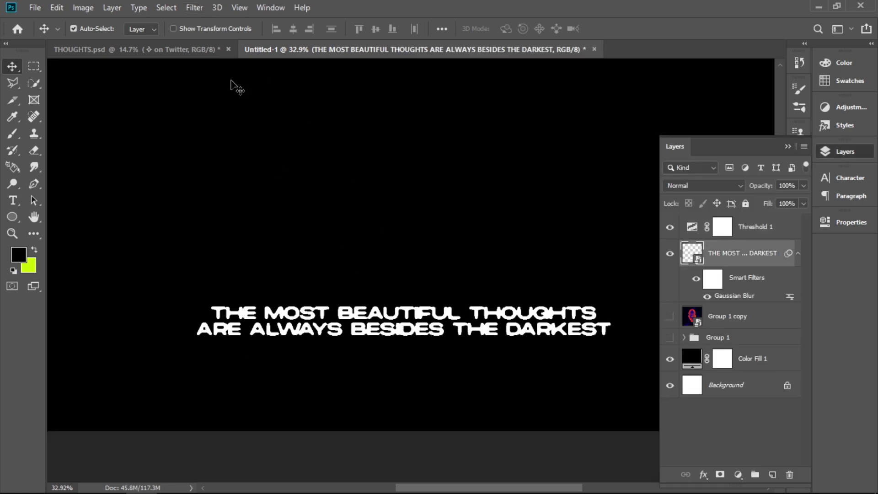
pyautogui.click(195, 8)
pyautogui.moveTo(250, 179)
pyautogui.click(396, 178)
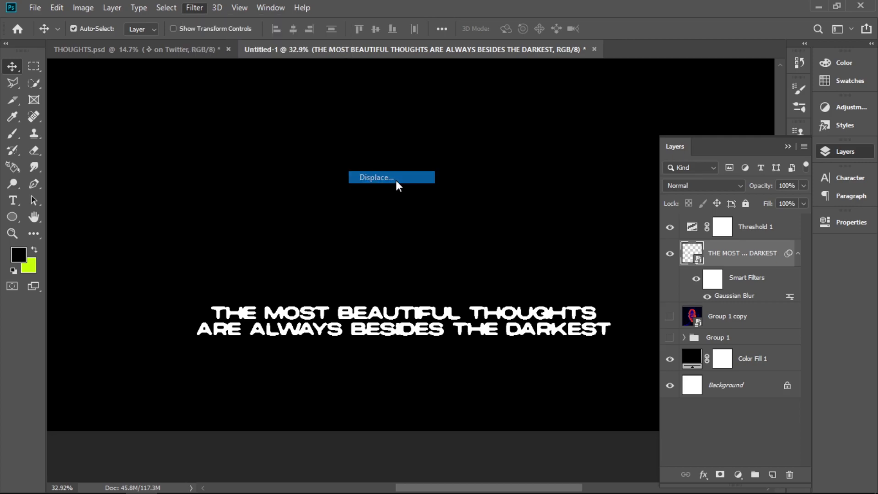
pyautogui.click(500, 140)
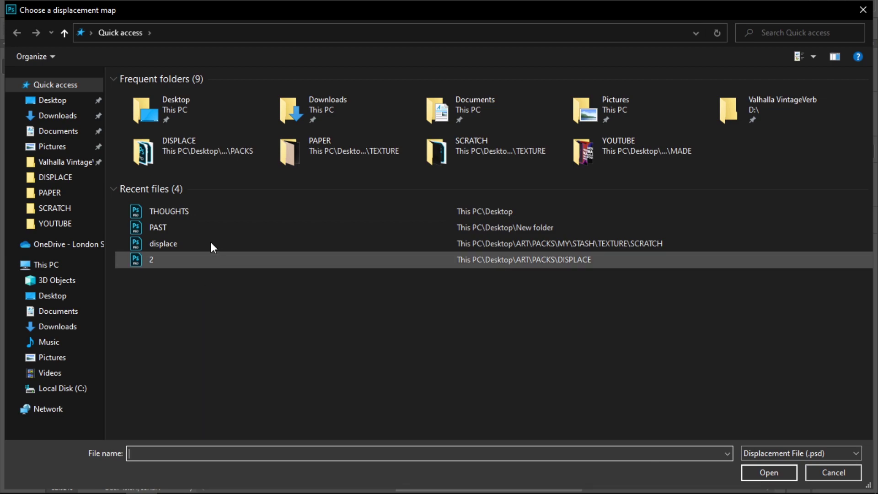
pyautogui.click(863, 10)
# Create a 4000 x 4000 px document from the 4k preset with crumpled texture 6 and save it as displace effect.psd
pyautogui.click(35, 7)
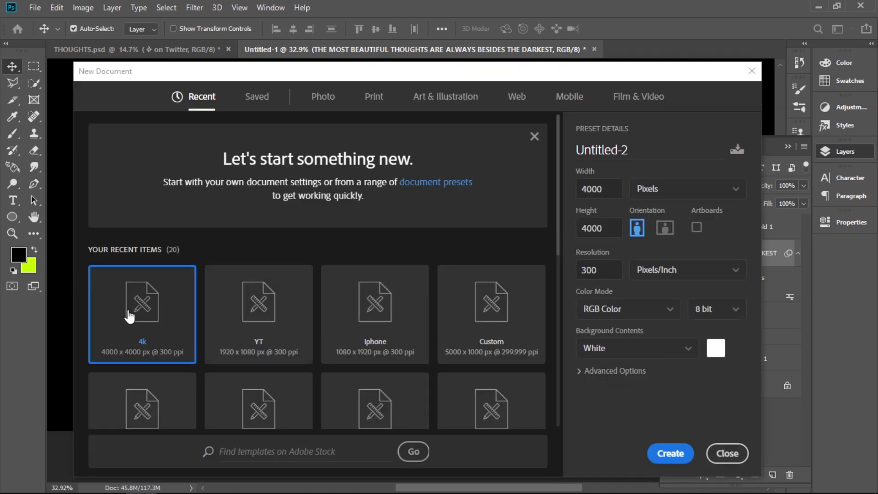
pyautogui.doubleClick(130, 311)
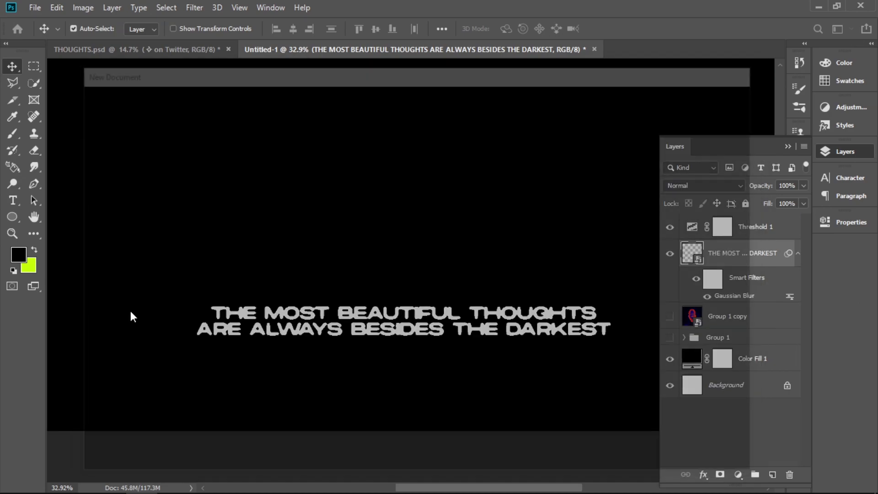
pyautogui.click(34, 7)
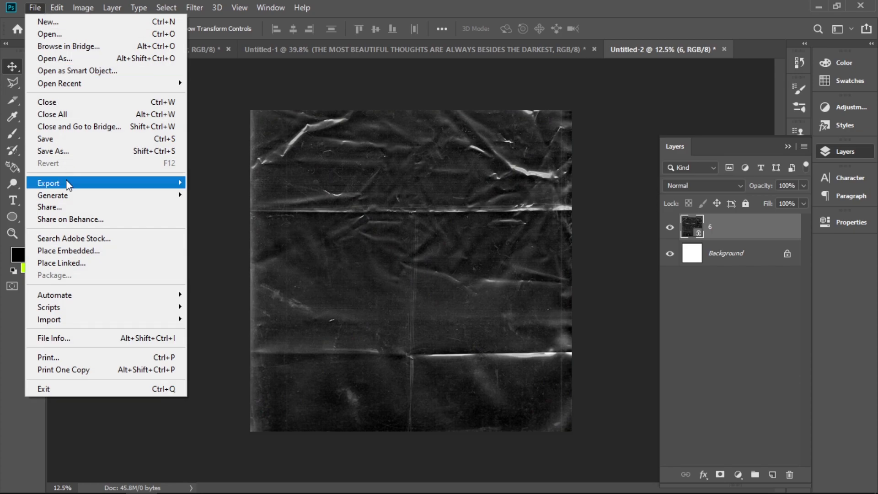
pyautogui.click(58, 139)
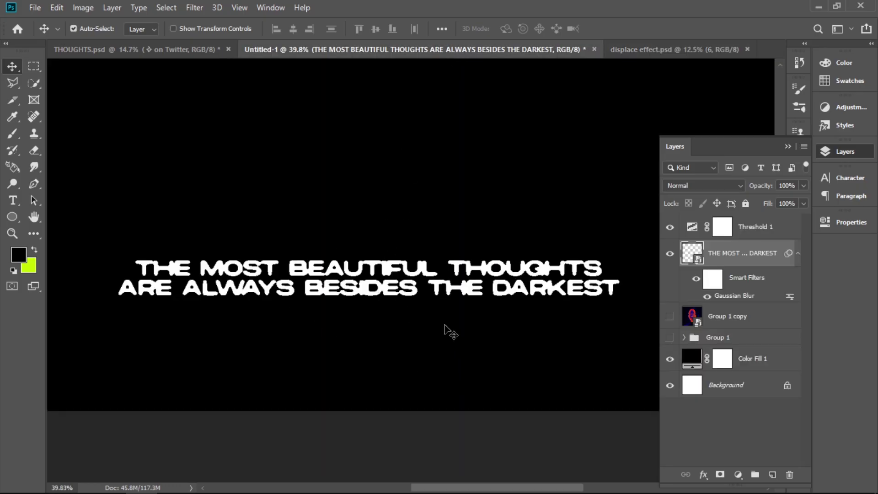
# Apply a Displace filter to the text in Untitled-1 with horizontal and vertical scale 10, using displace effect.psd as the map
pyautogui.click(194, 7)
pyautogui.moveTo(224, 177)
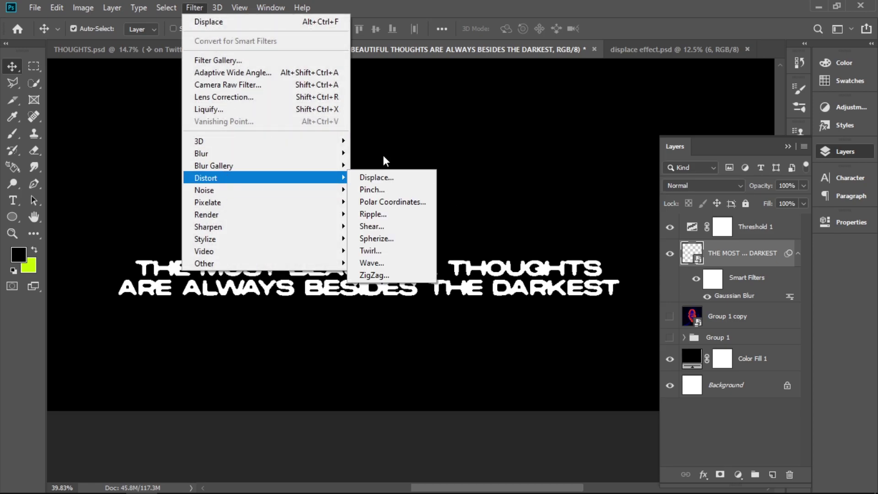
pyautogui.click(369, 177)
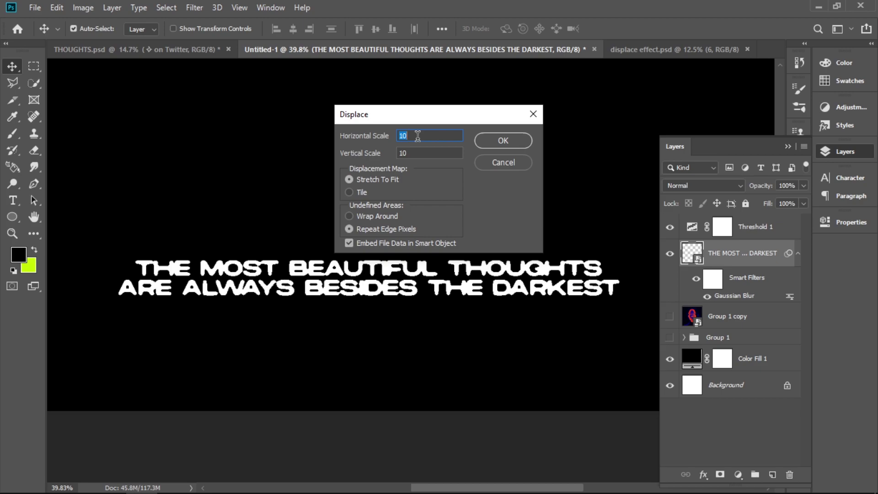
pyautogui.press('Return')
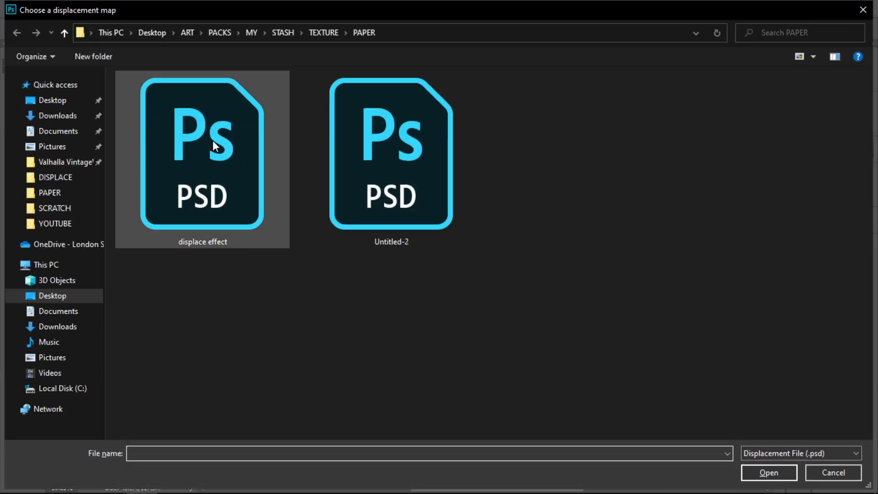
pyautogui.doubleClick(221, 157)
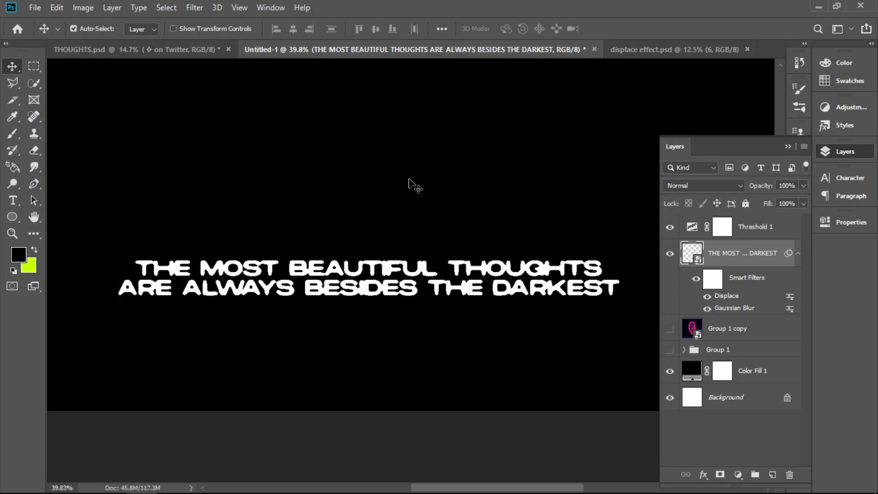
pyautogui.scroll(3, 384, 294)
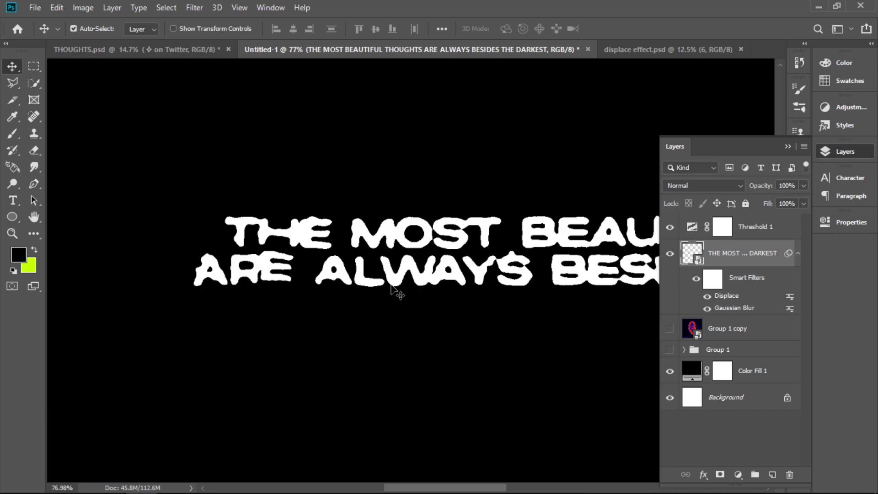
pyautogui.scroll(-5, 319, 270)
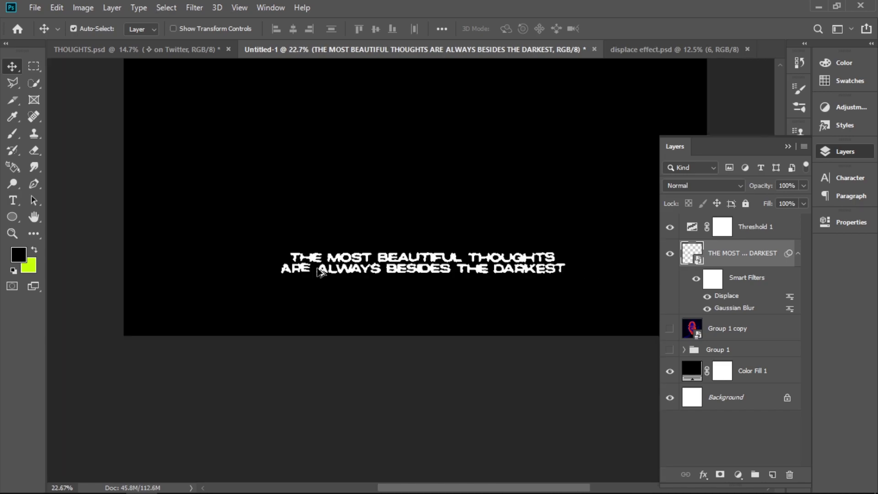
# Export the distorted white text on its black background as an image named TEXT on the Desktop
pyautogui.click(35, 7)
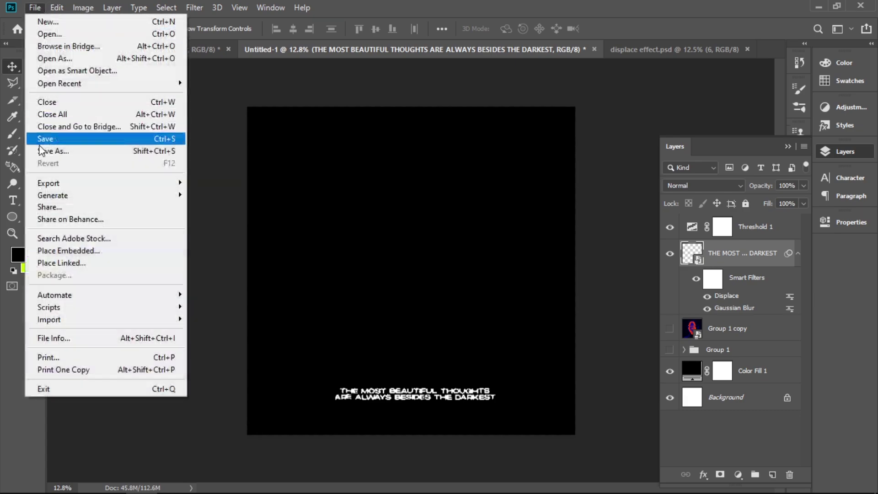
pyautogui.moveTo(50, 185)
pyautogui.click(275, 182)
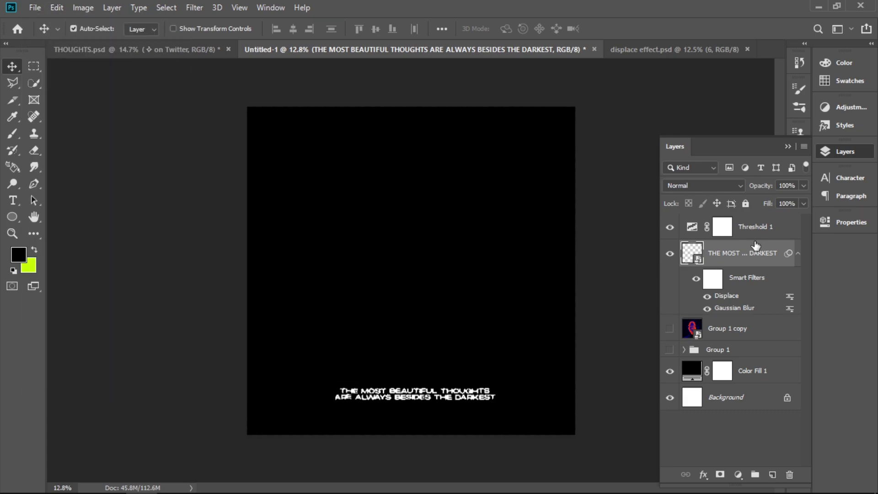
# Group the Threshold 1 and text layers, hide the group and move it below Group 1 copy
pyautogui.click(752, 234)
pyautogui.click(688, 248)
pyautogui.keyDown('shift'); pyautogui.click(750, 231); pyautogui.keyUp('shift')
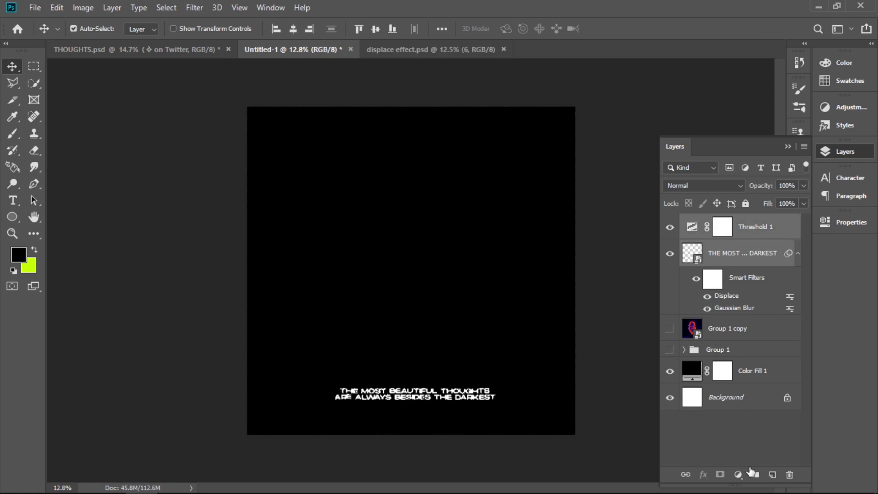
pyautogui.click(755, 475)
pyautogui.click(671, 222)
pyautogui.moveTo(714, 222); pyautogui.dragTo(710, 260)
# Make the Group 1 copy portrait layer visible
pyautogui.click(29, 7)
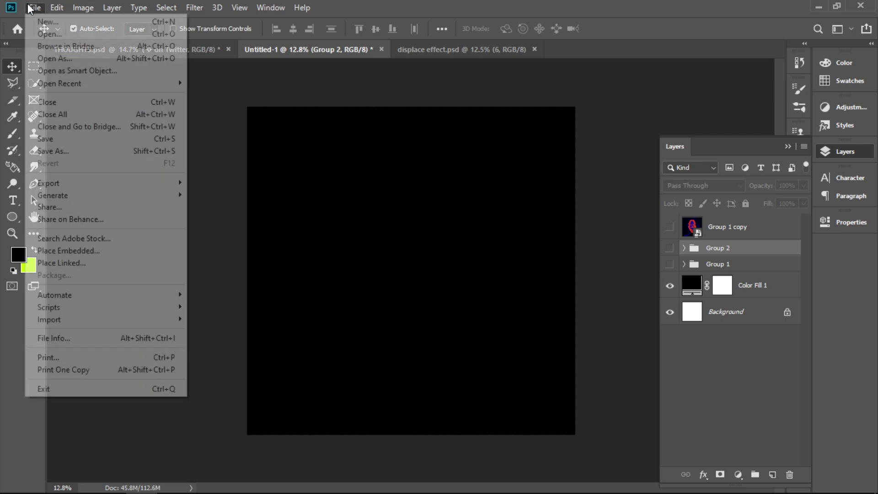
pyautogui.click(680, 231)
pyautogui.click(670, 227)
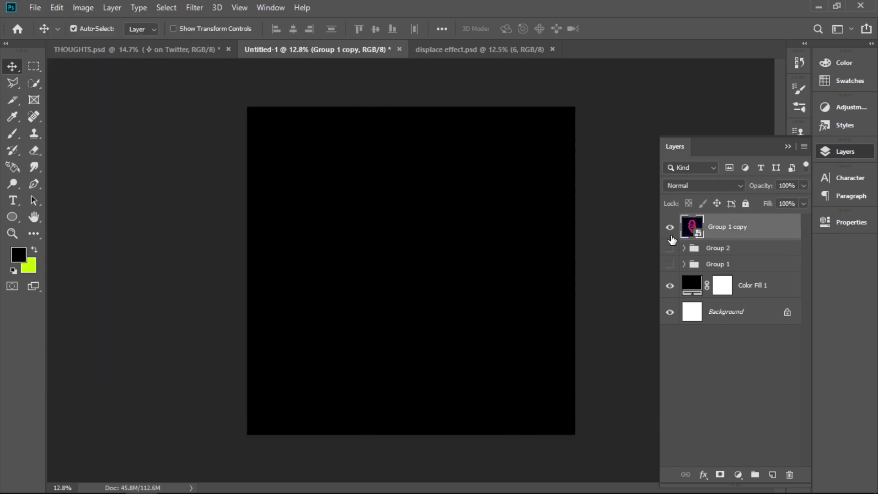
pyautogui.scroll(1, 462, 346)
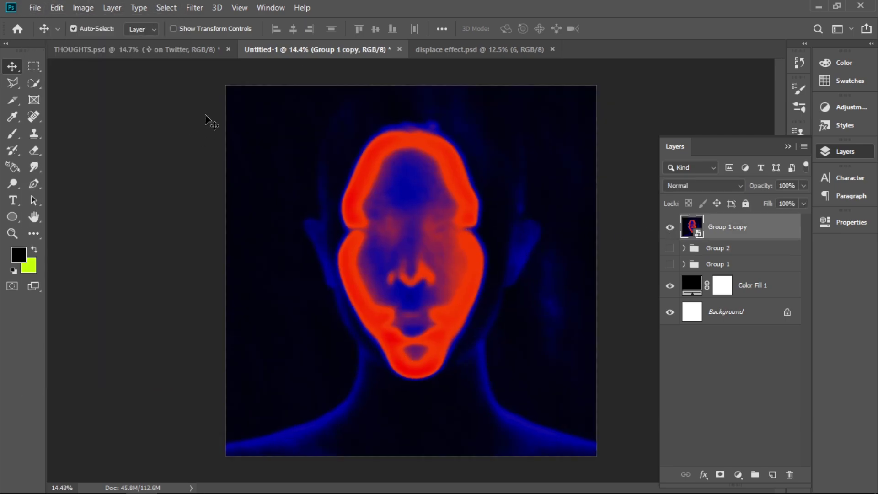
# Place the TEXT image from the Desktop as an embedded layer above Group 1 copy and set its blending mode to Screen
pyautogui.click(34, 7)
pyautogui.click(98, 254)
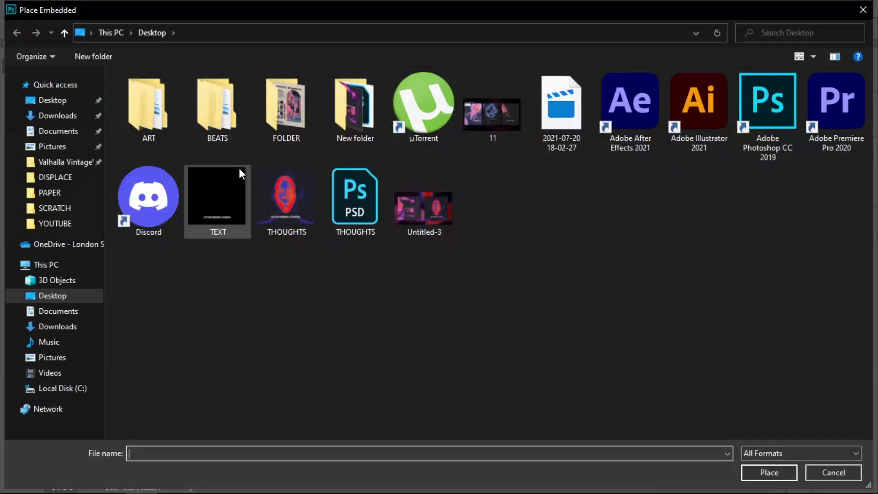
pyautogui.click(234, 174)
pyautogui.doubleClick(234, 175)
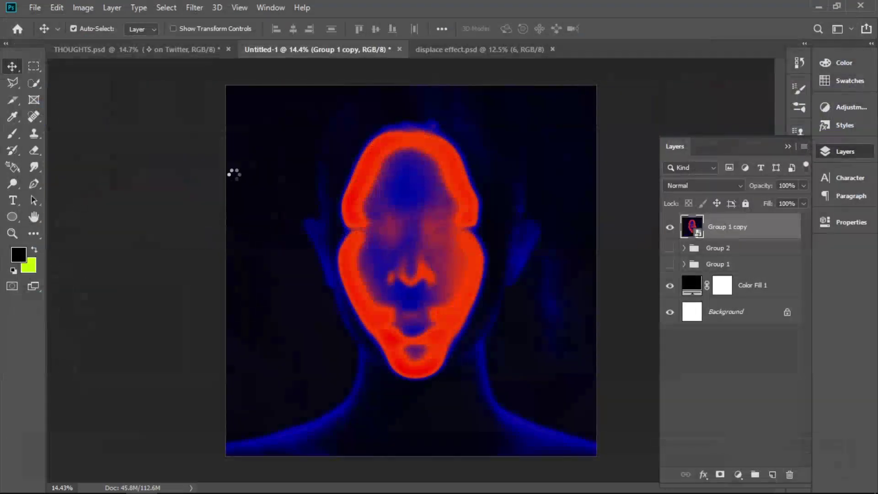
pyautogui.click(726, 190)
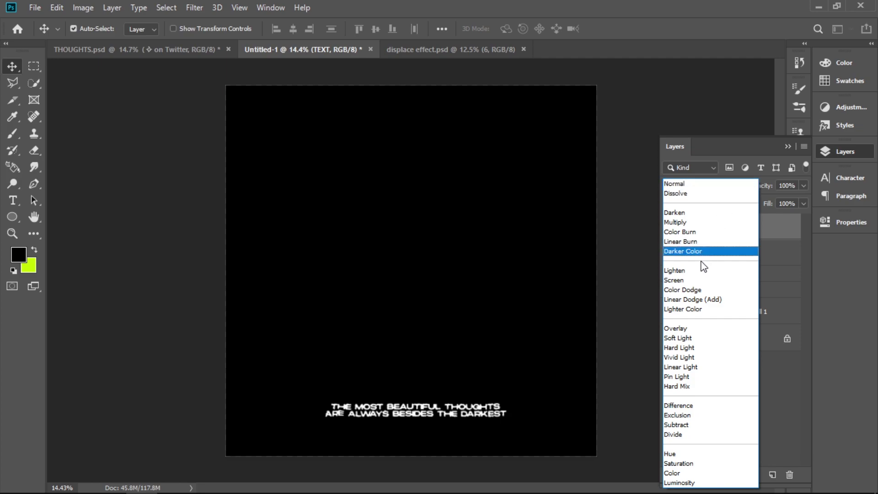
pyautogui.click(690, 276)
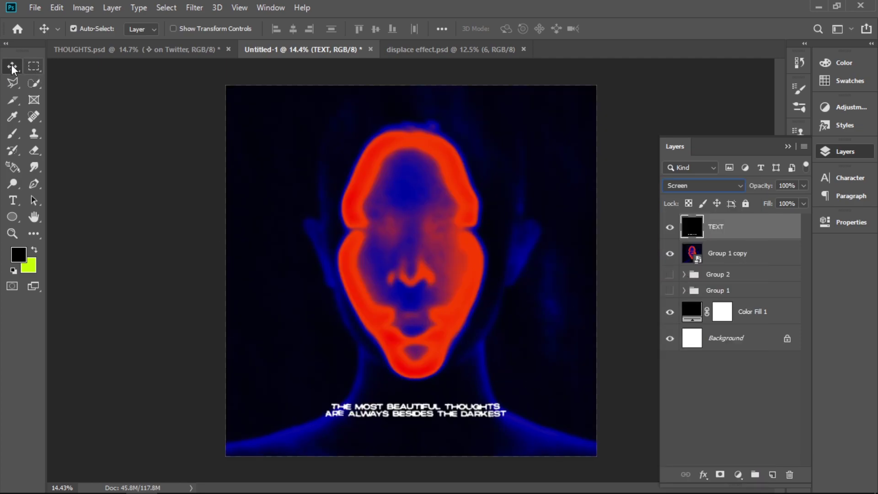
pyautogui.scroll(3, 448, 366)
pyautogui.scroll(4, 398, 382)
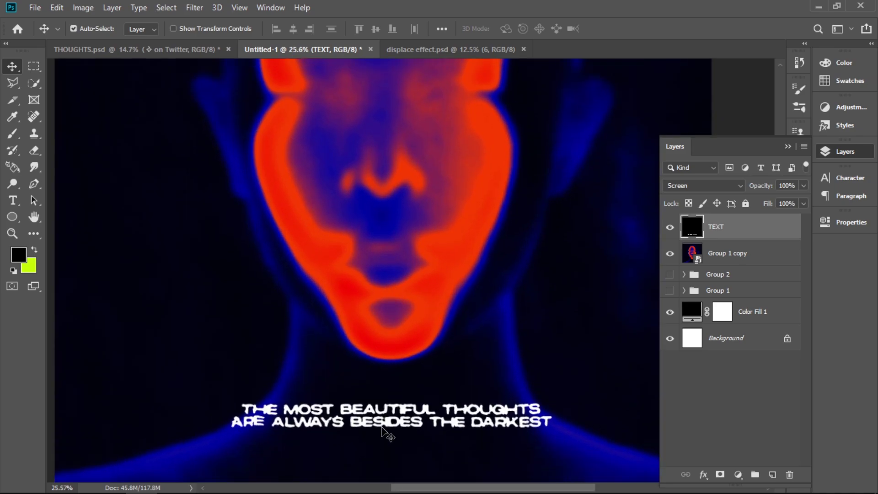
pyautogui.hotkey('ctrl', '0')
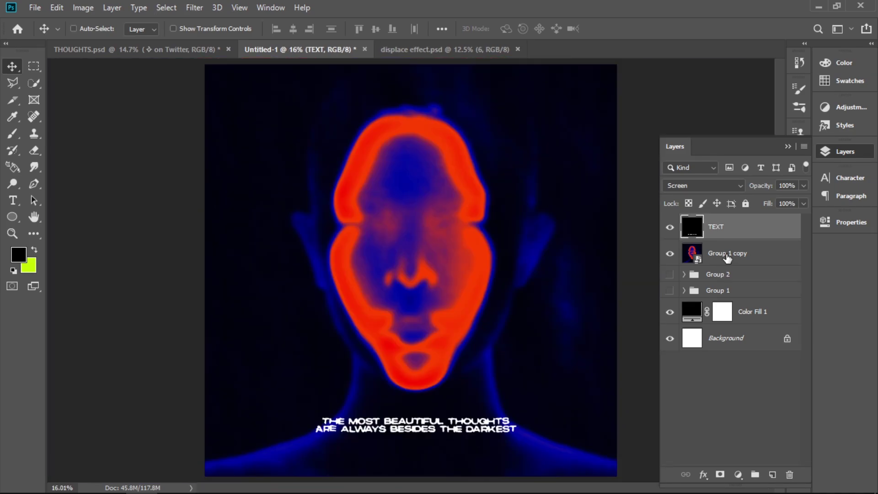
# Group the TEXT and Group 1 copy layers together
pyautogui.keyDown('ctrl'); pyautogui.click(729, 259); pyautogui.keyUp('ctrl')
pyautogui.press('ctrl')
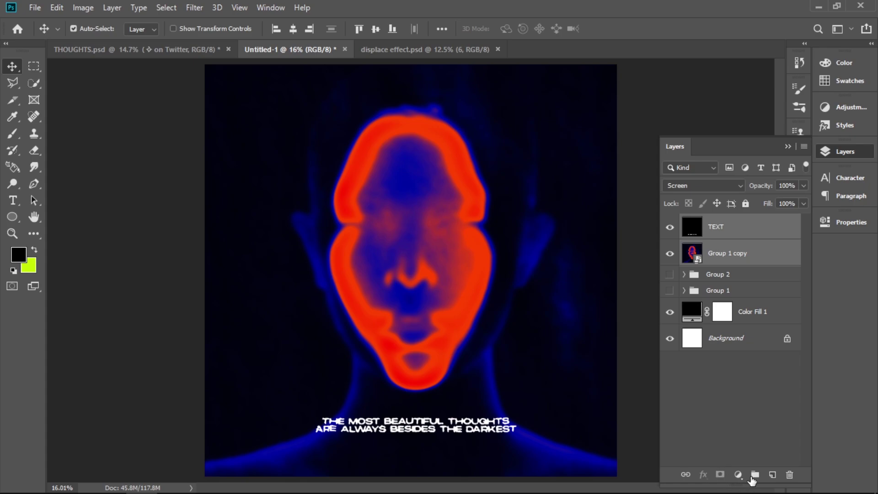
pyautogui.click(754, 476)
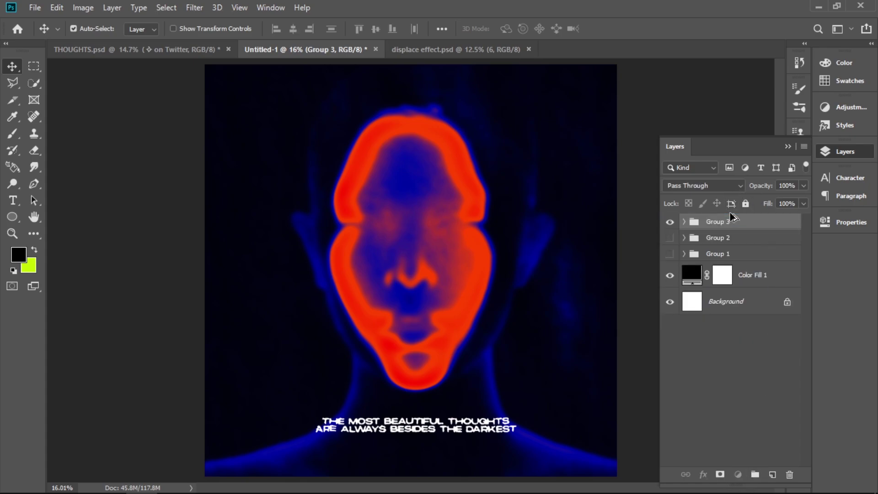
# Convert a duplicate of Group 3 to a smart object and hide the original group
pyautogui.hotkey('ctrl', 'j')
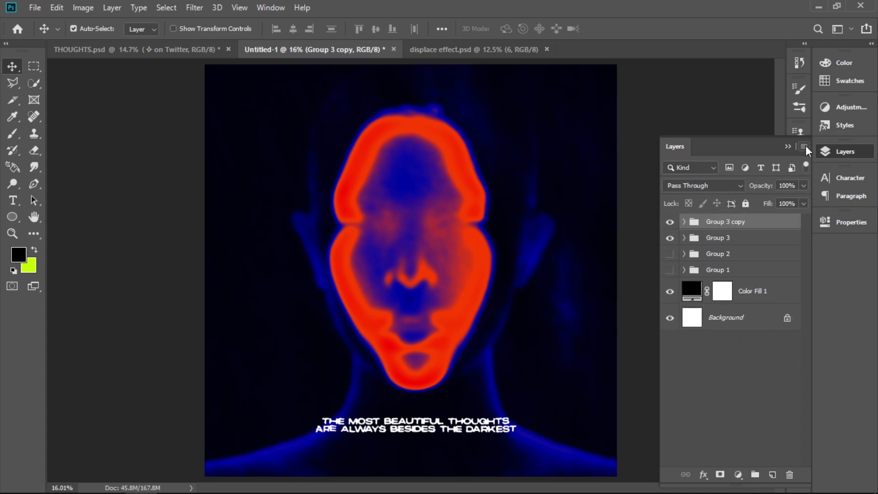
pyautogui.click(804, 145)
pyautogui.click(732, 285)
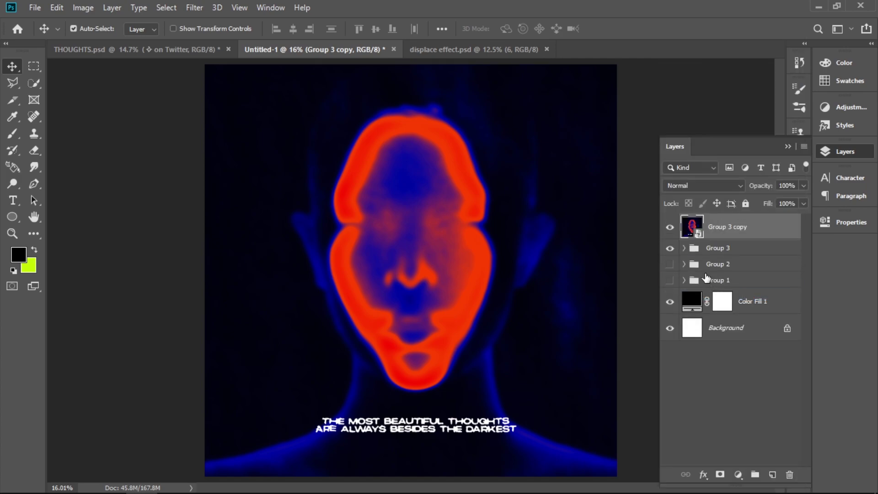
pyautogui.hotkey('ctrl', '-')
pyautogui.hotkey('ctrl', '0')
pyautogui.click(195, 7)
pyautogui.moveTo(223, 196)
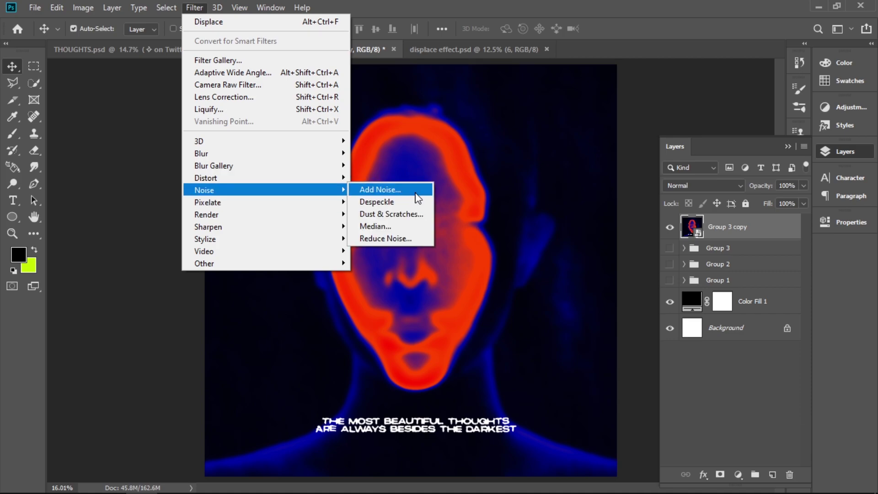
pyautogui.click(414, 190)
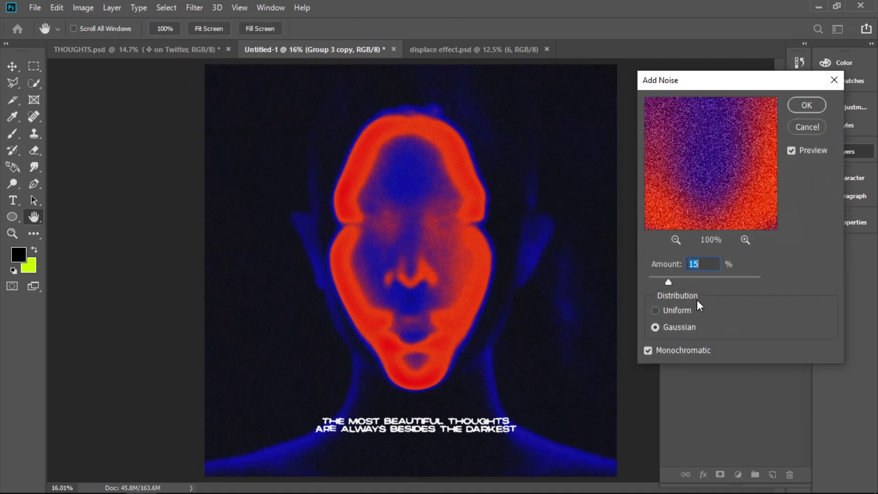
pyautogui.write('20')
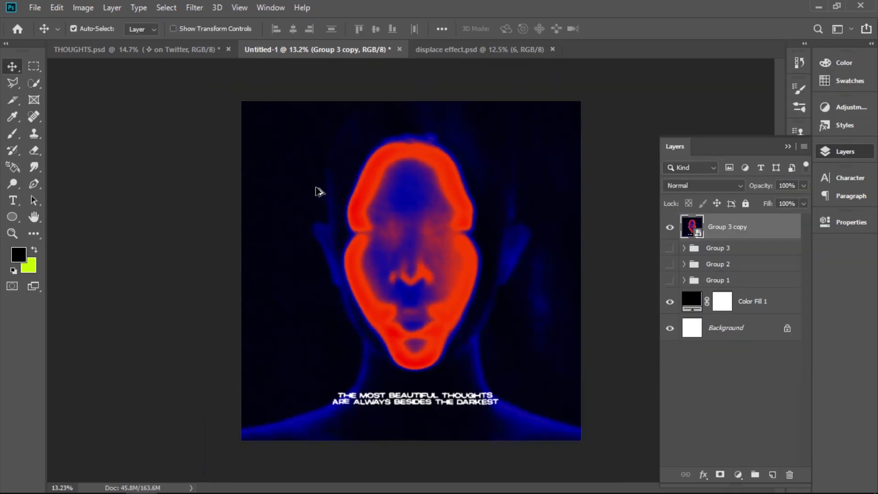
pyautogui.hotkey('ctrl', '0')
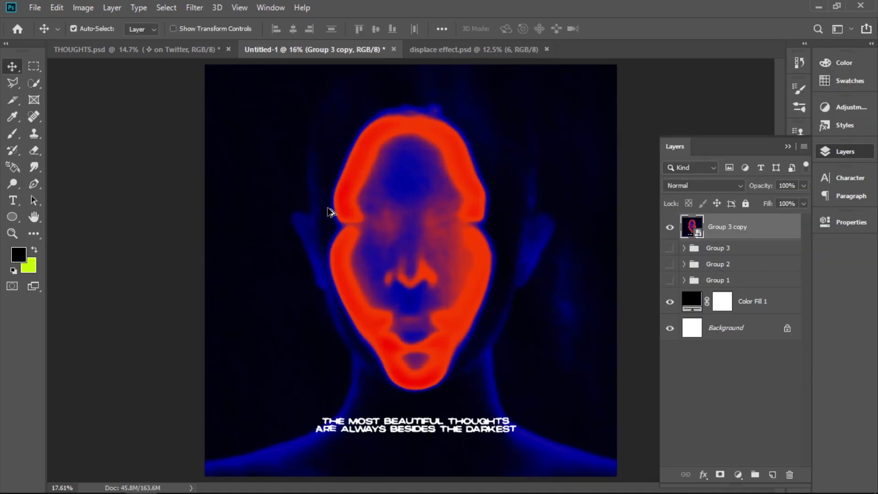
# Apply a Texturizer filter to Group 3 copy with Sandstone texture, scaling 200%, relief 8 and light from the top
pyautogui.click(194, 9)
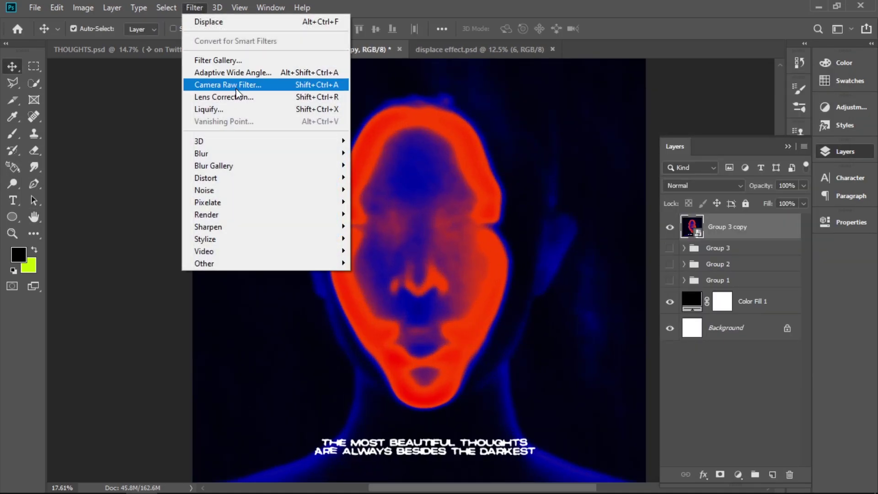
pyautogui.click(247, 61)
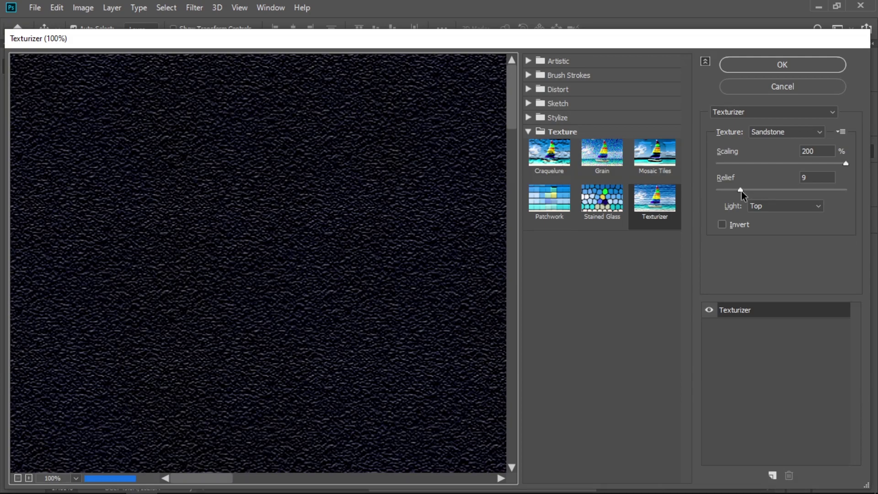
pyautogui.click(739, 190)
pyautogui.moveTo(736, 190); pyautogui.dragTo(735, 190)
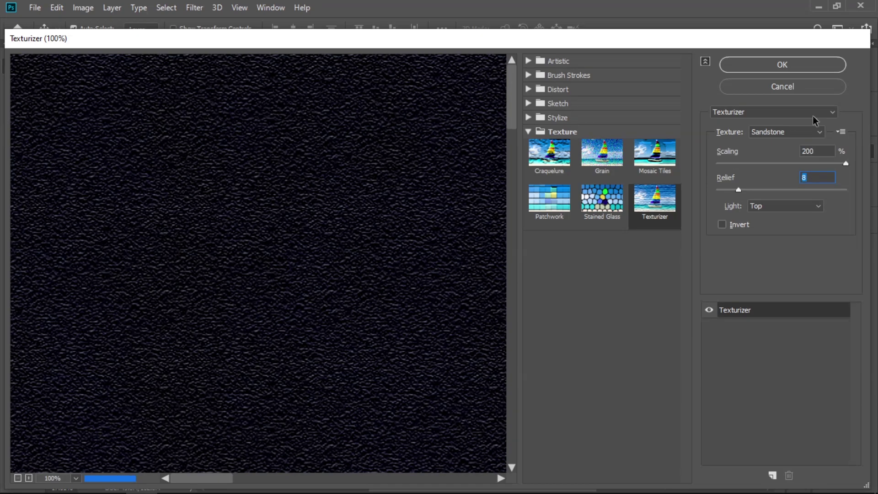
pyautogui.click(808, 70)
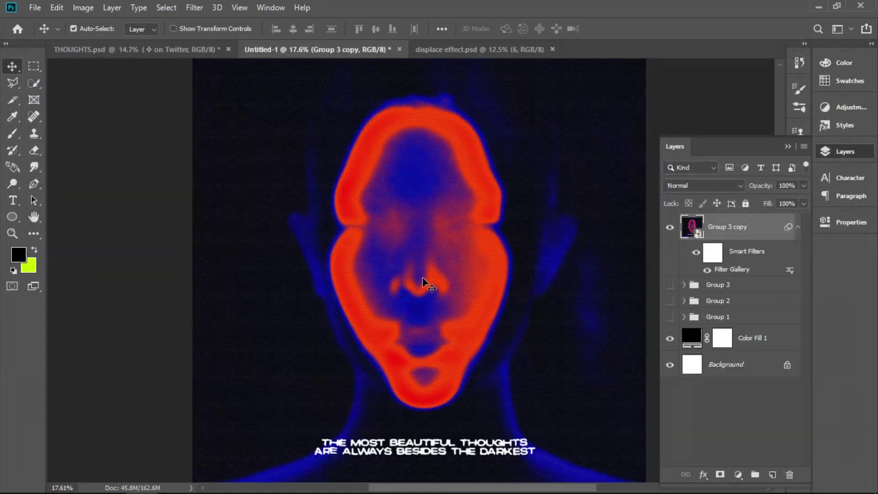
# Add 15% Gaussian monochromatic noise to the Group 3 copy smart object
pyautogui.click(194, 7)
pyautogui.moveTo(257, 185)
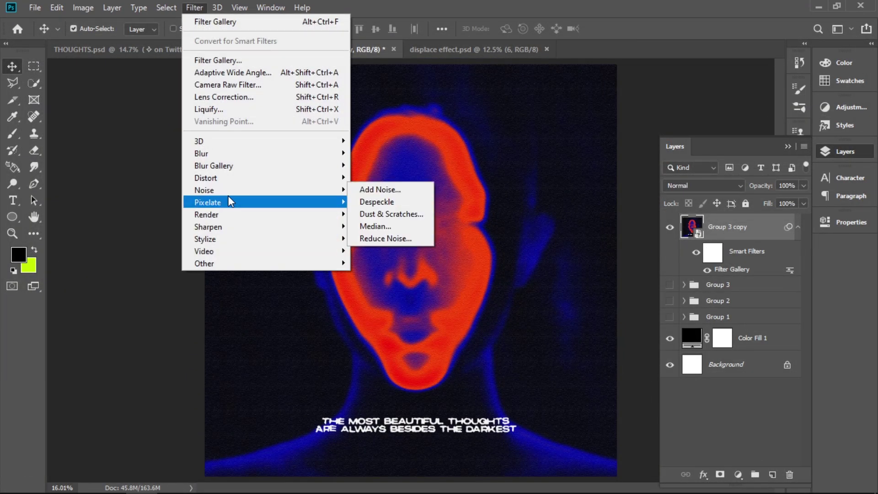
pyautogui.click(379, 187)
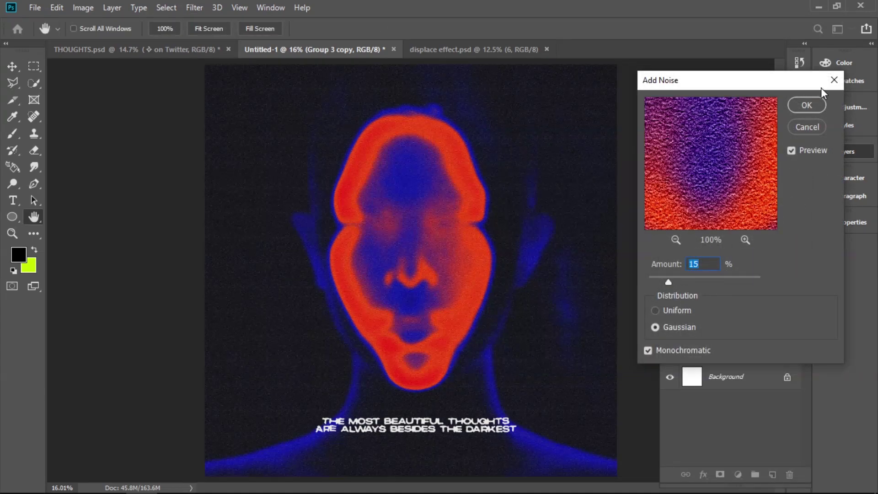
pyautogui.click(807, 105)
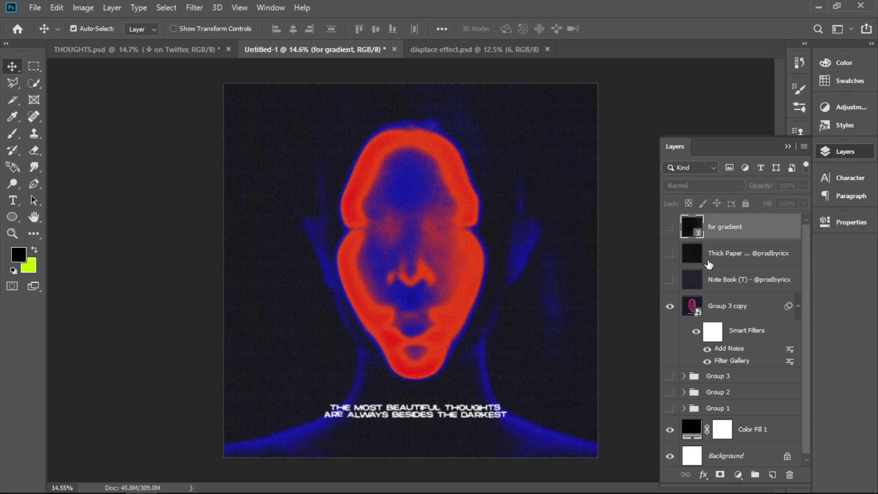
# Preview the Note Book, Thick Paper and for gradient texture layers, keeping only Note Book shown
pyautogui.click(671, 281)
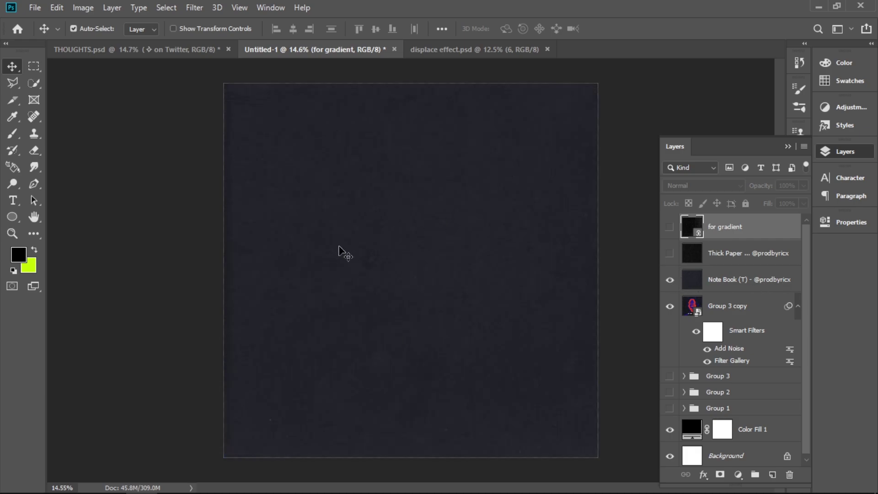
pyautogui.click(671, 254)
pyautogui.click(670, 227)
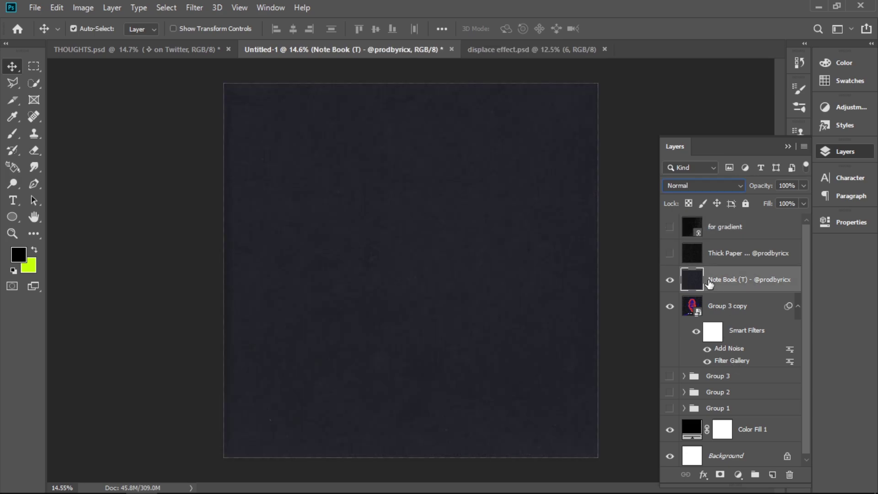
# Set the Note Book (T) texture layer's blending mode to Lighten and open its opacity control
pyautogui.click(718, 184)
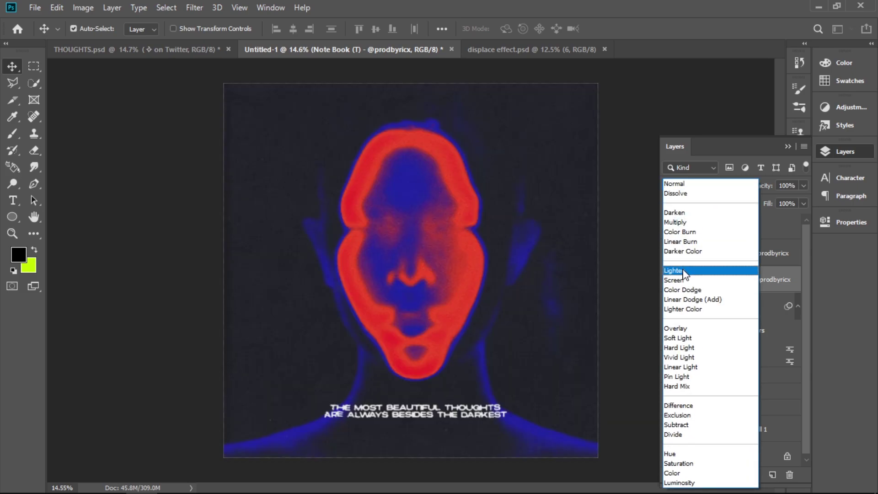
pyautogui.click(685, 271)
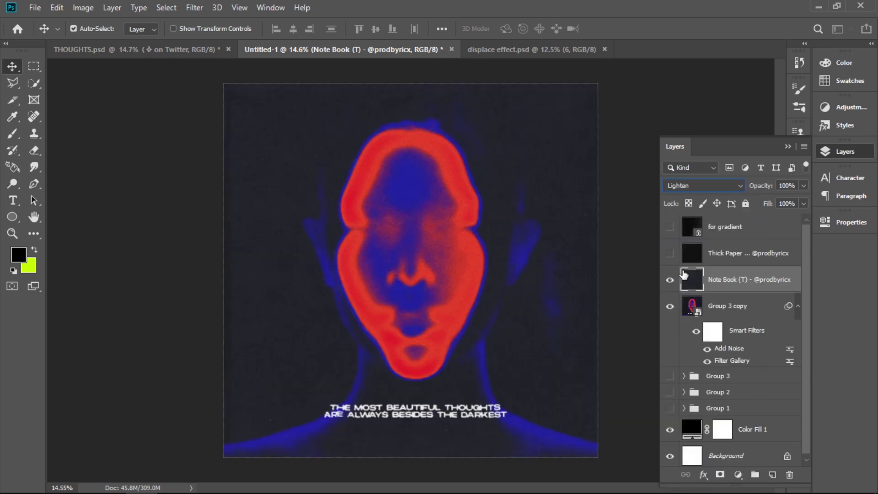
pyautogui.click(804, 184)
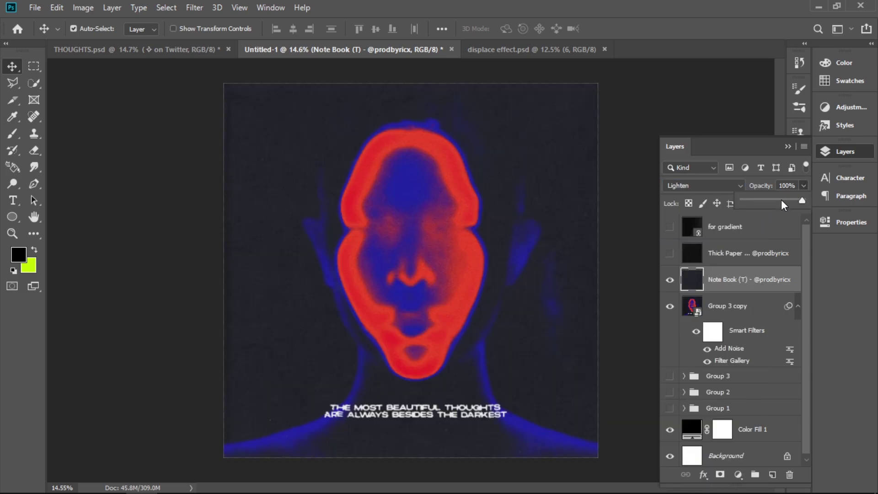
# Show the Thick Paper (T) texture layer, set its blending mode to Screen and open its opacity control
pyautogui.click(670, 253)
pyautogui.click(741, 253)
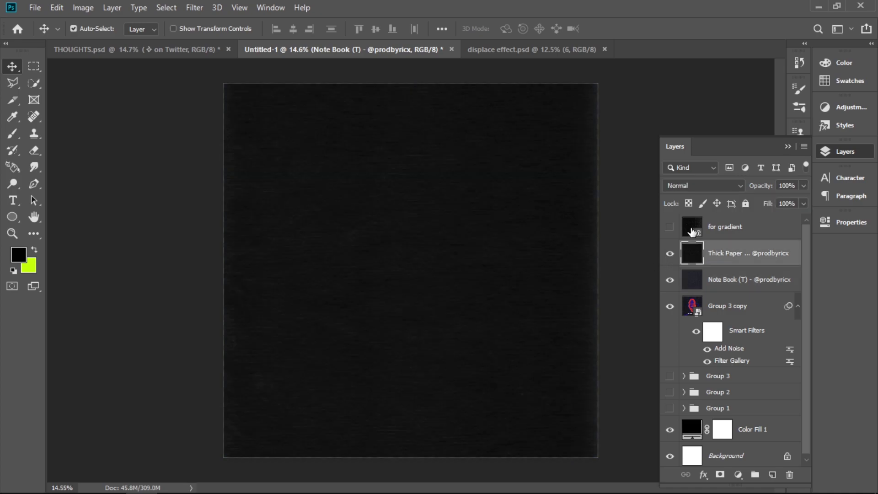
pyautogui.click(712, 189)
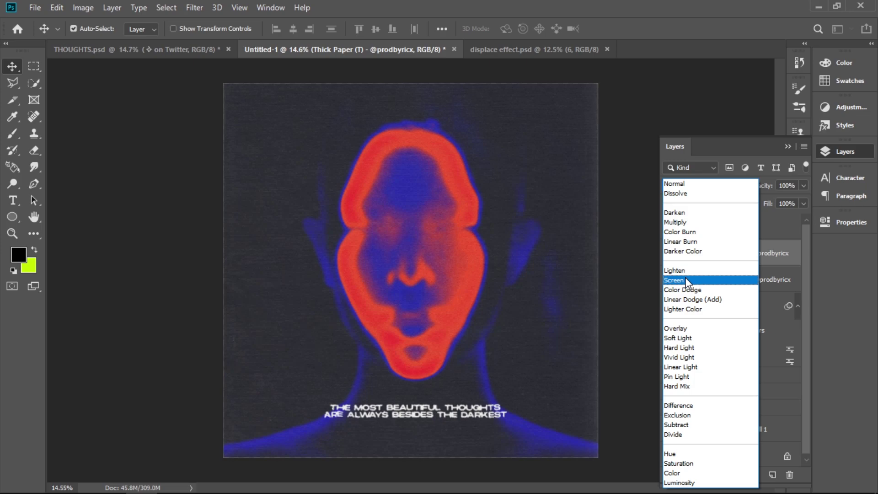
pyautogui.click(686, 281)
pyautogui.click(803, 185)
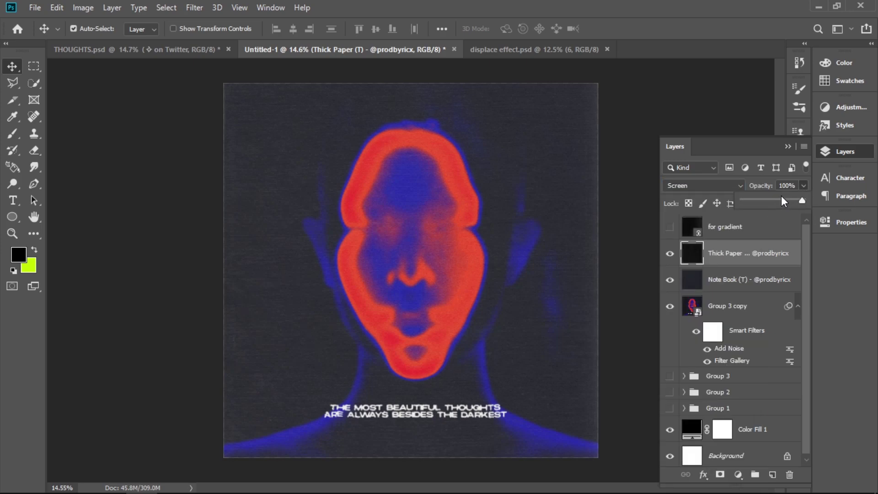